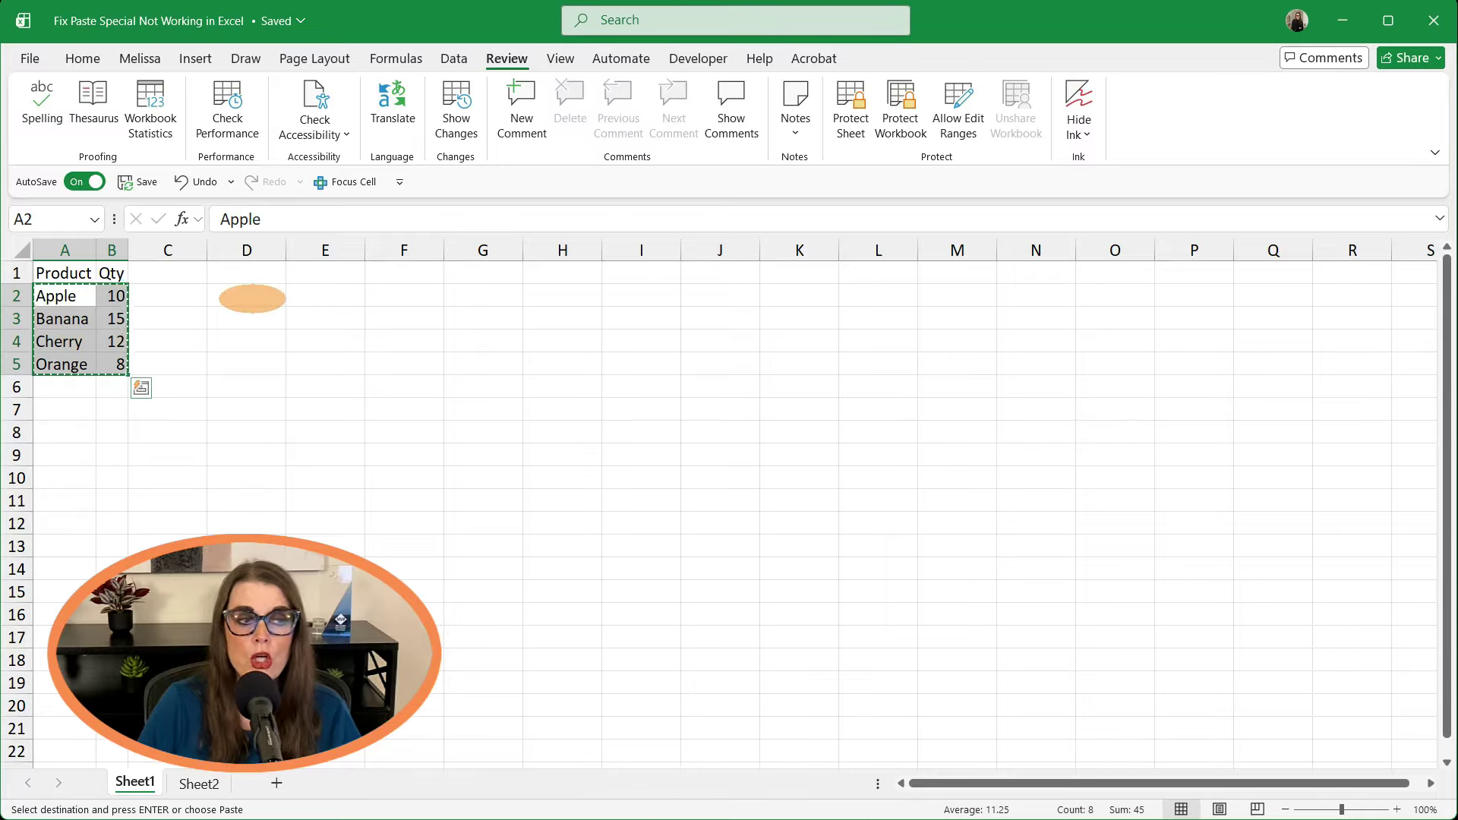
Step: Open cell D2 for editing, check which paste options are offered there, and leave edit mode
double_click(252, 298)
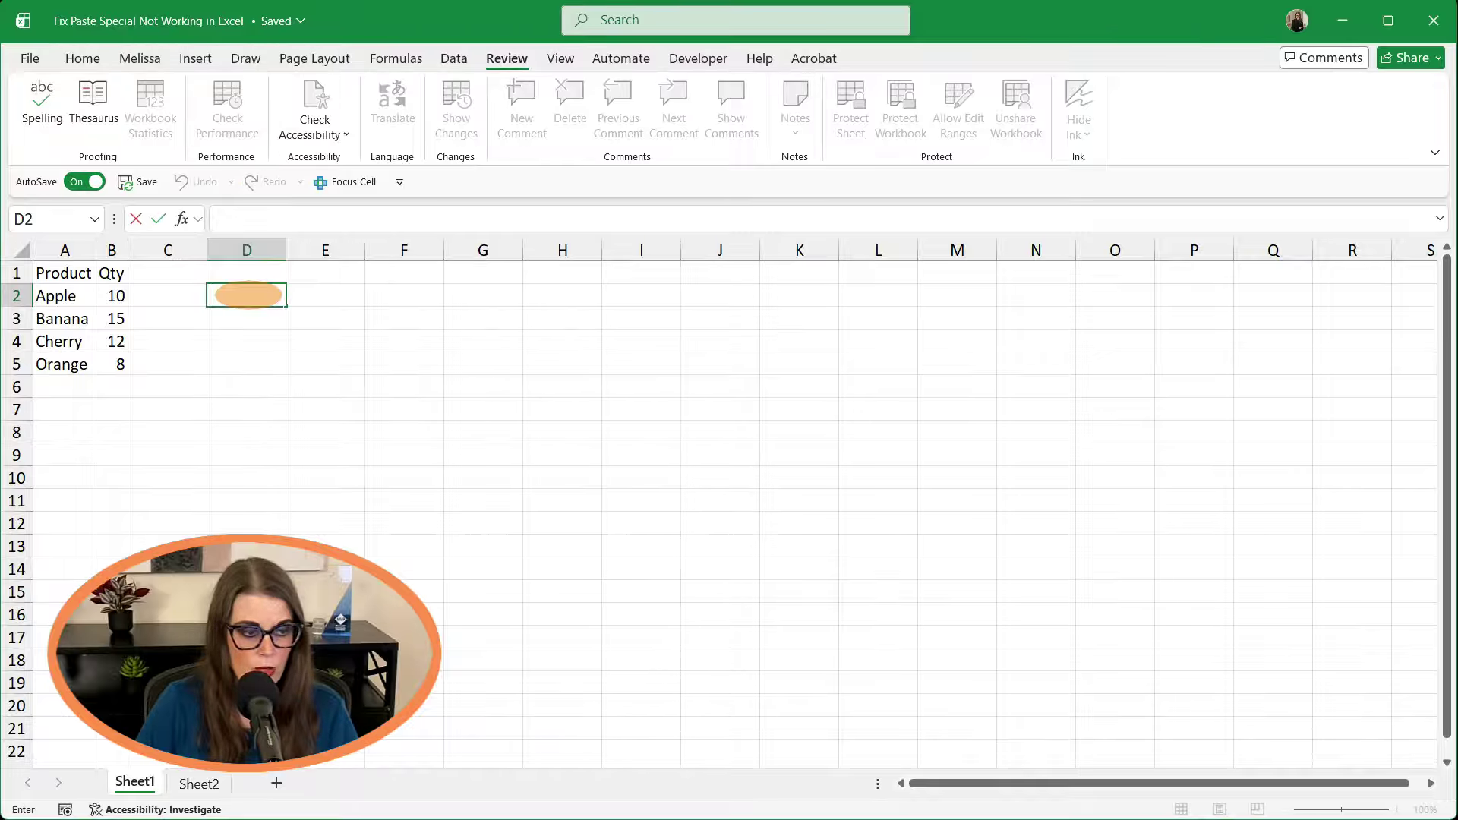
right_click(249, 294)
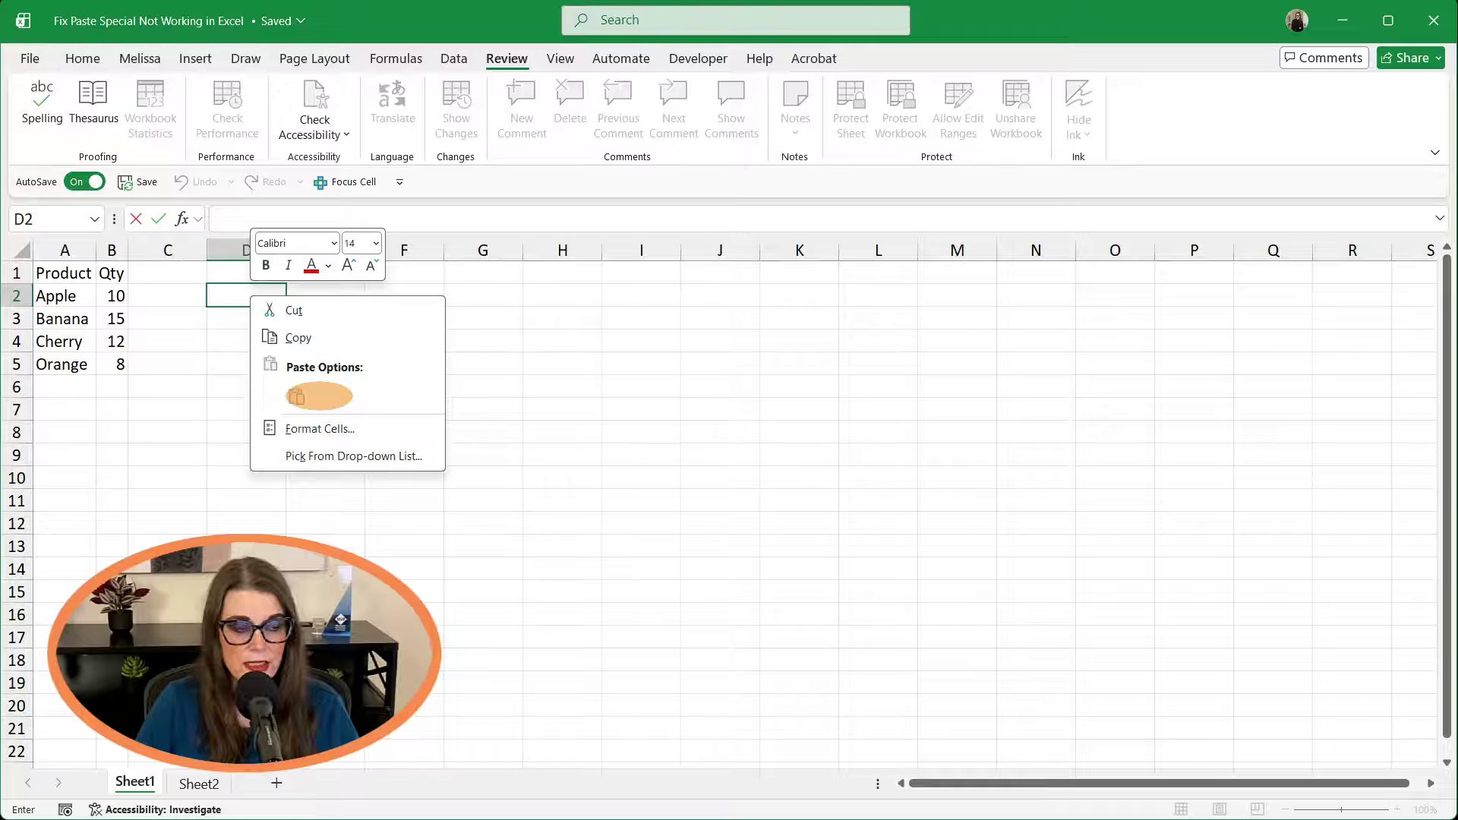
click(220, 293)
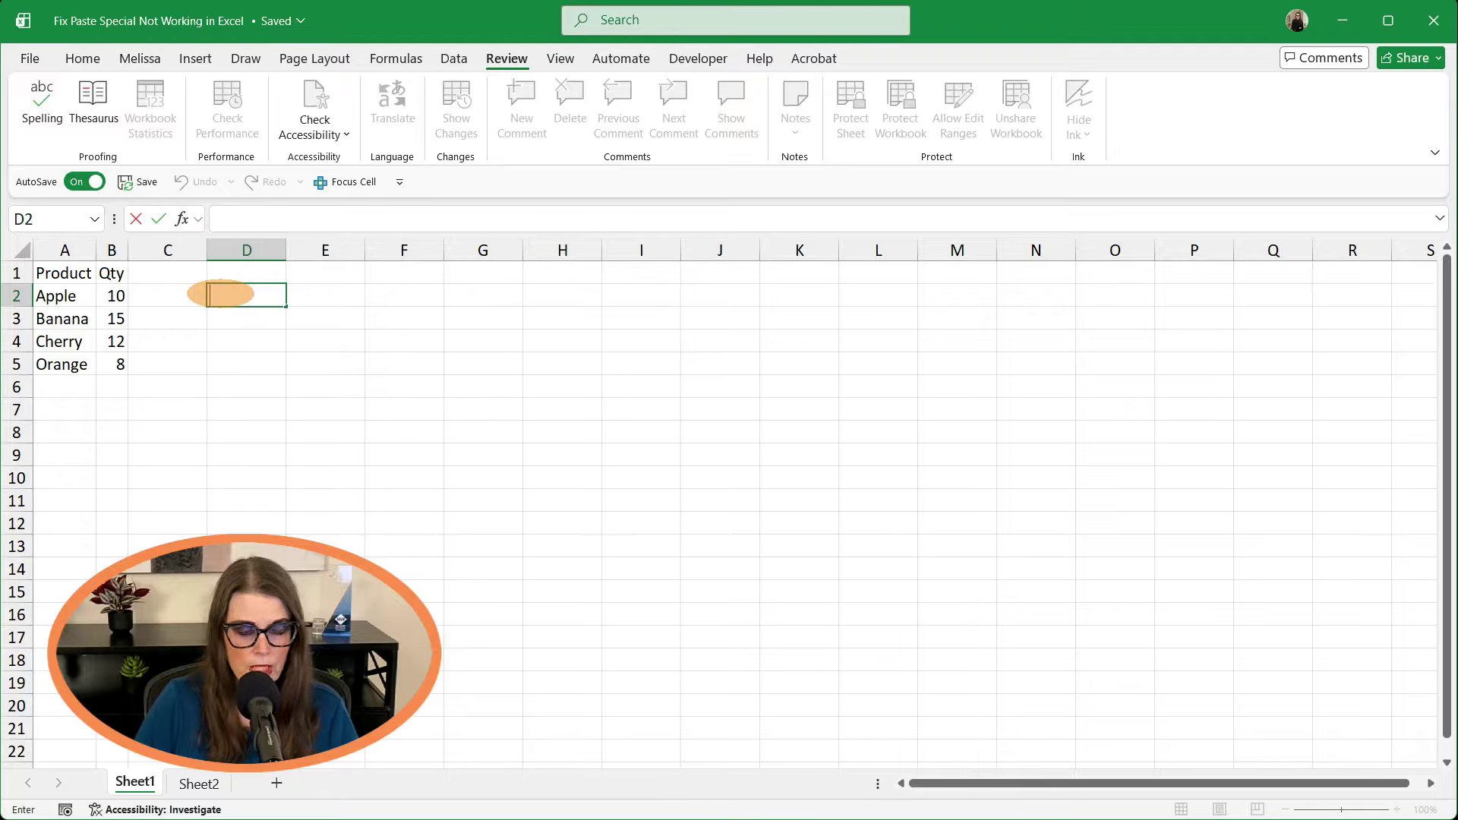
key(Return)
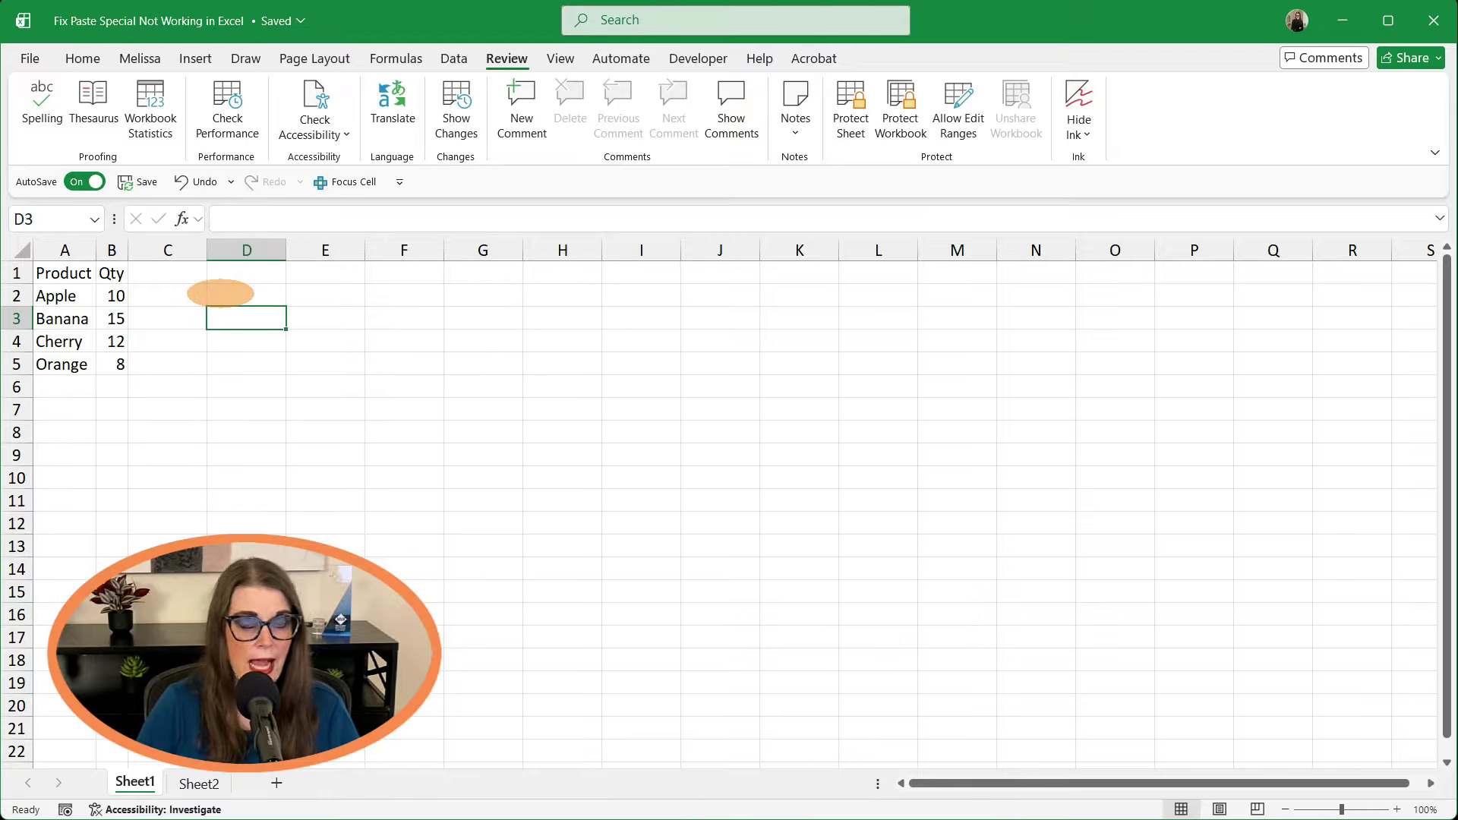
Step: Copy the range A2:B5 and bring up the paste options for cell D2
drag(57, 294, 99, 366)
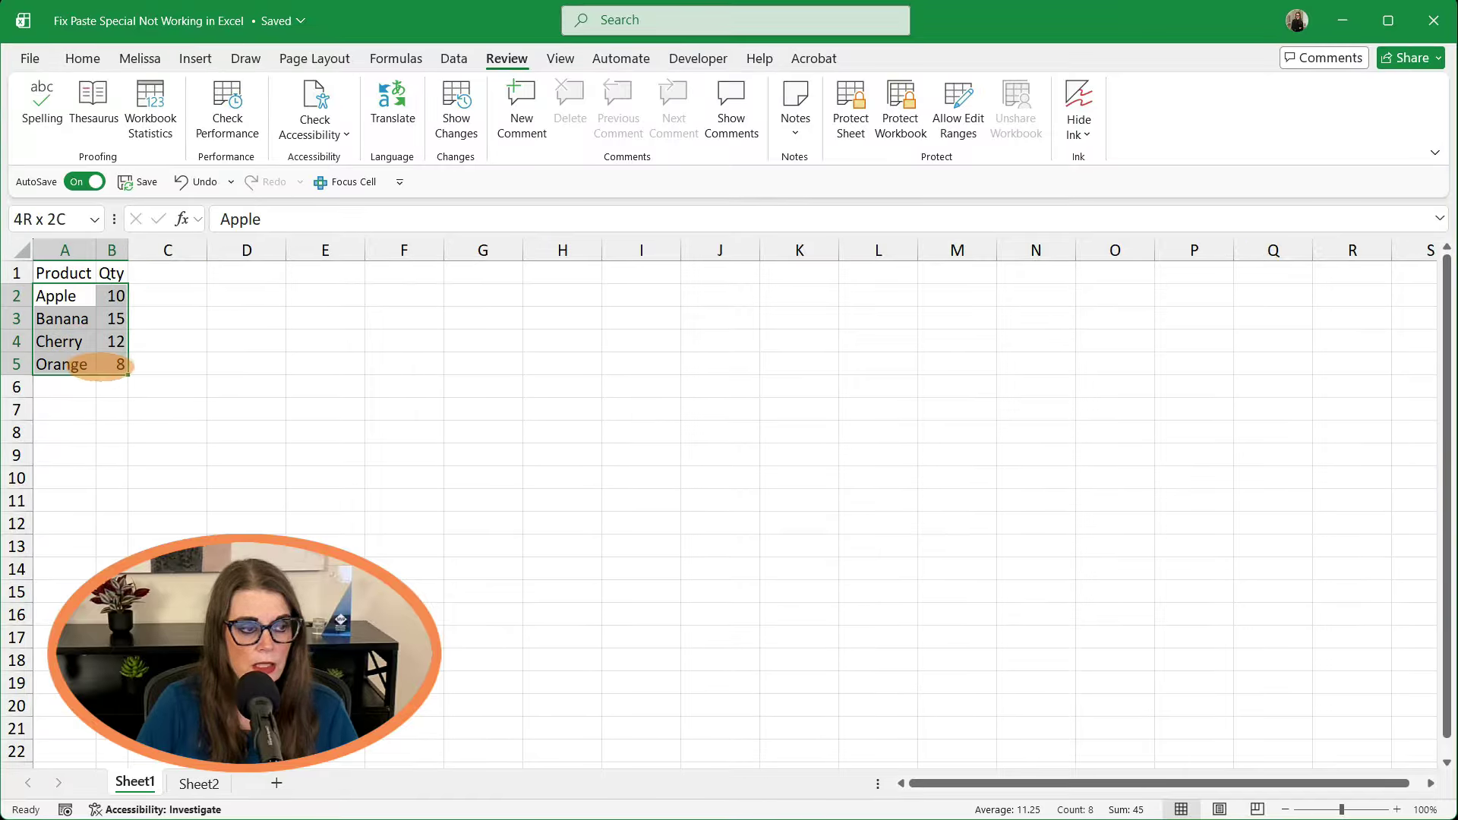
key(ctrl+c)
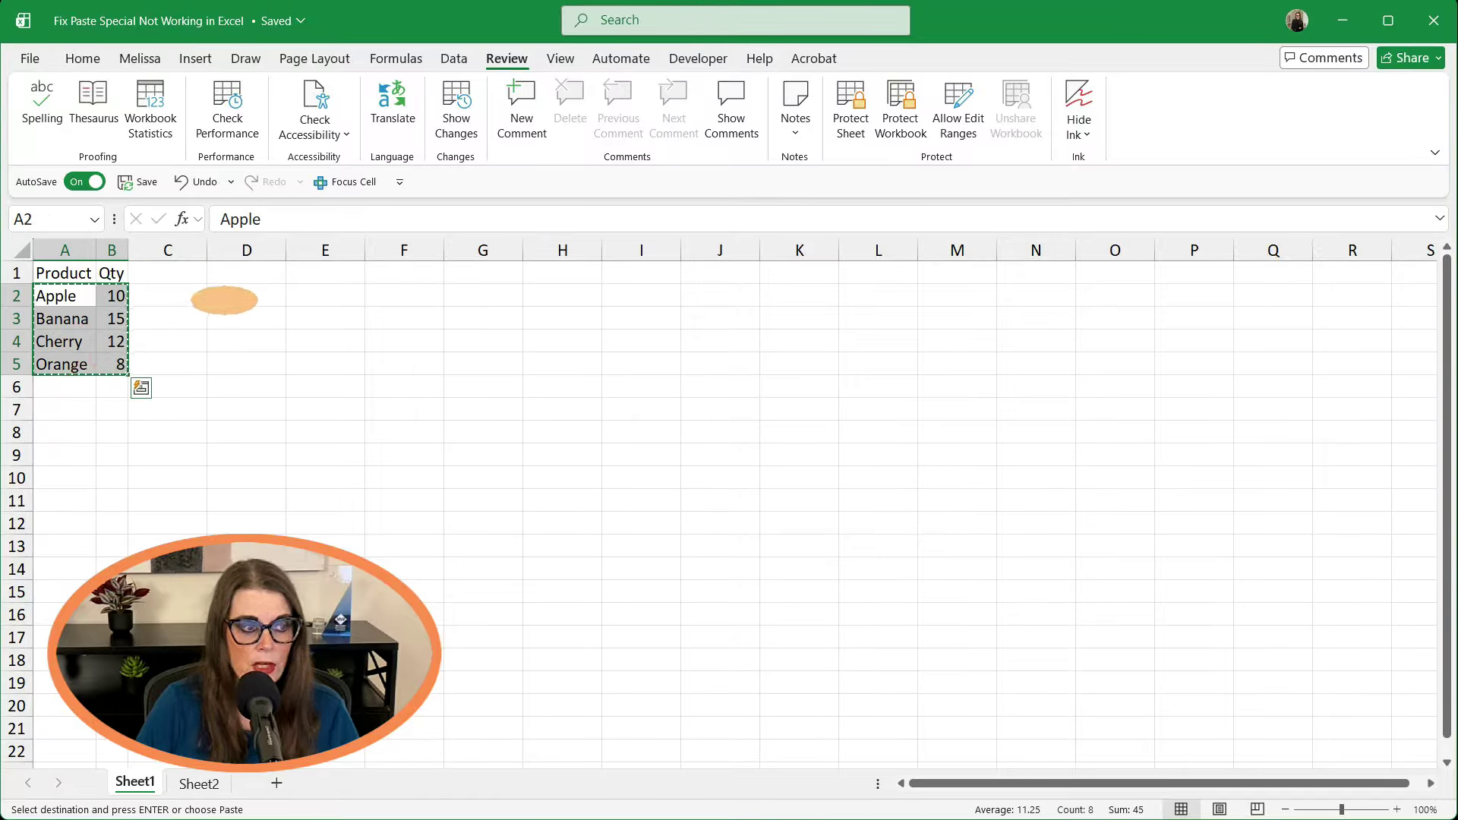
click(236, 294)
right_click(237, 294)
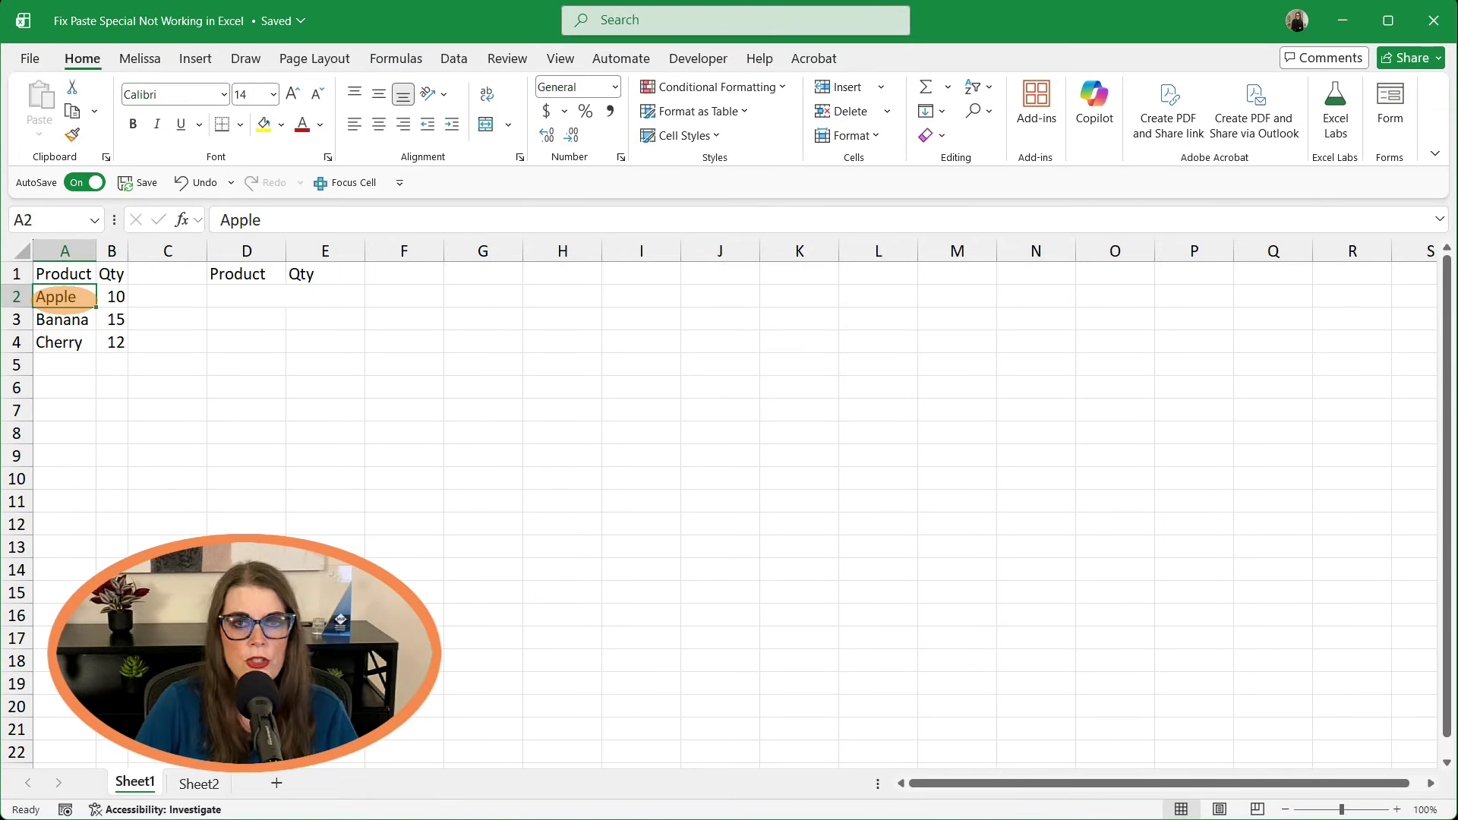
Step: Copy the range A2:B4 and try to paste it as values into the merged cell D2:E2
drag(46, 297, 115, 341)
key(ctrl+c)
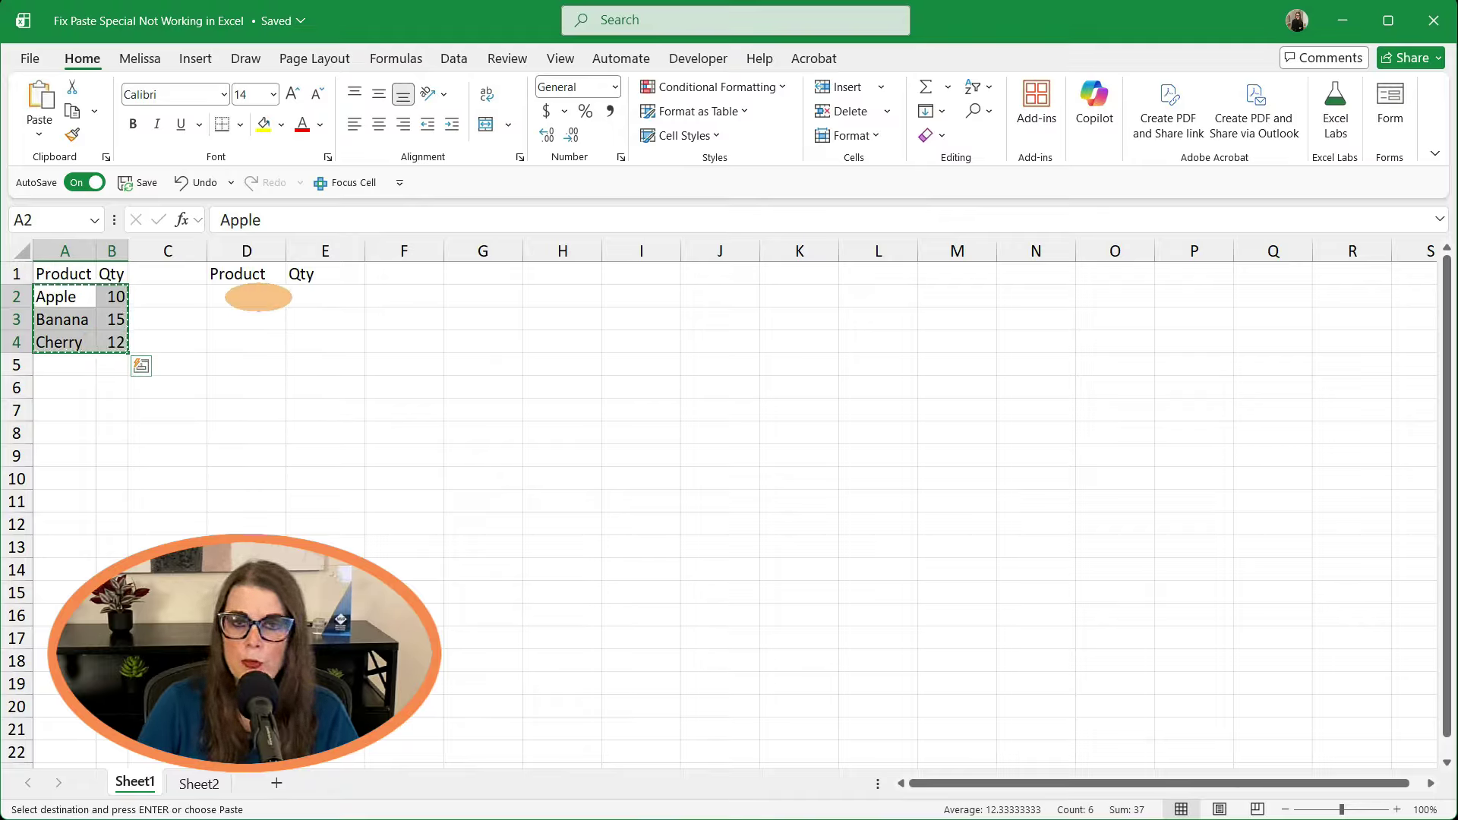
click(258, 297)
right_click(258, 297)
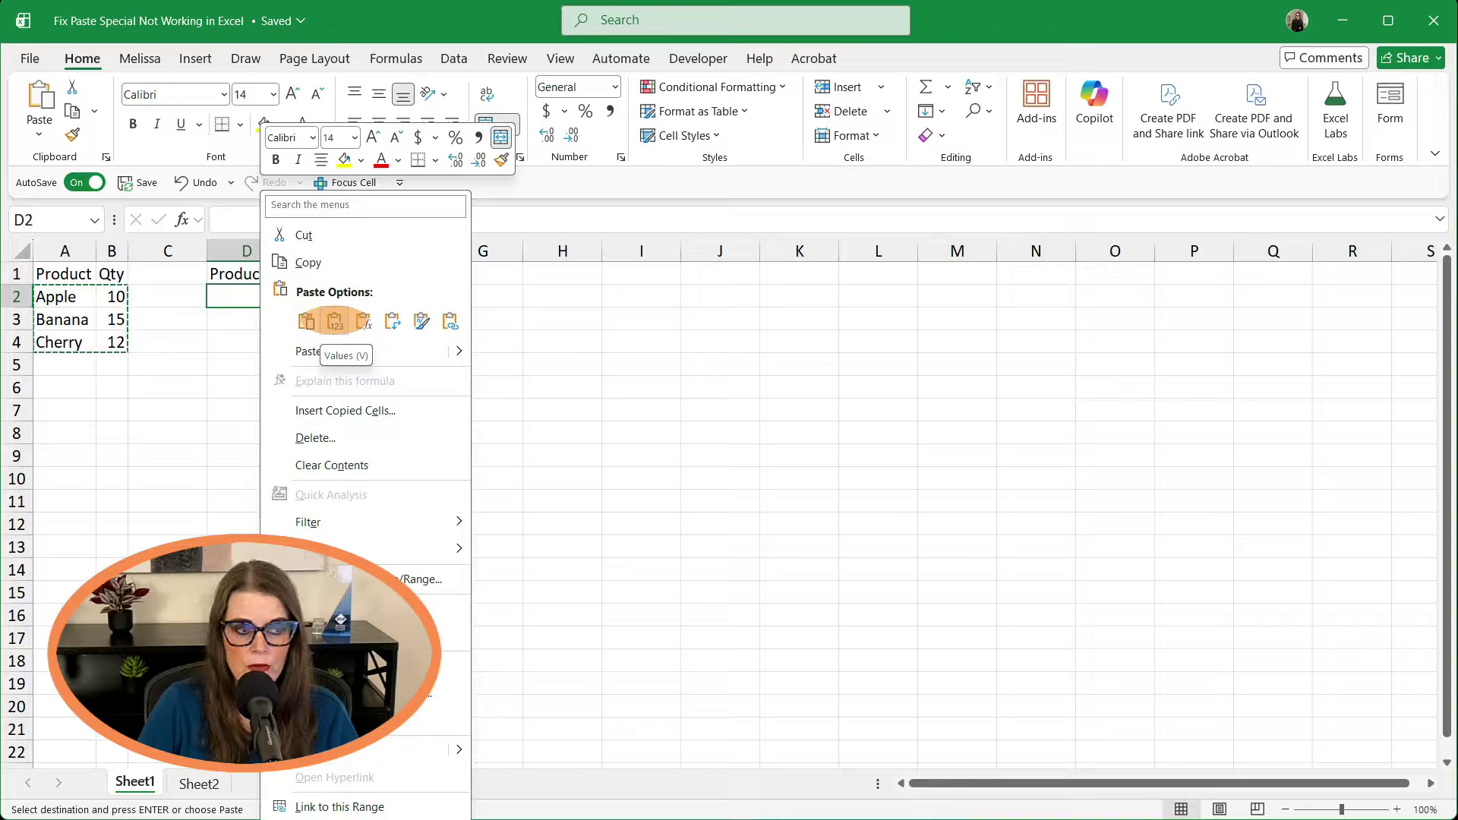
click(335, 322)
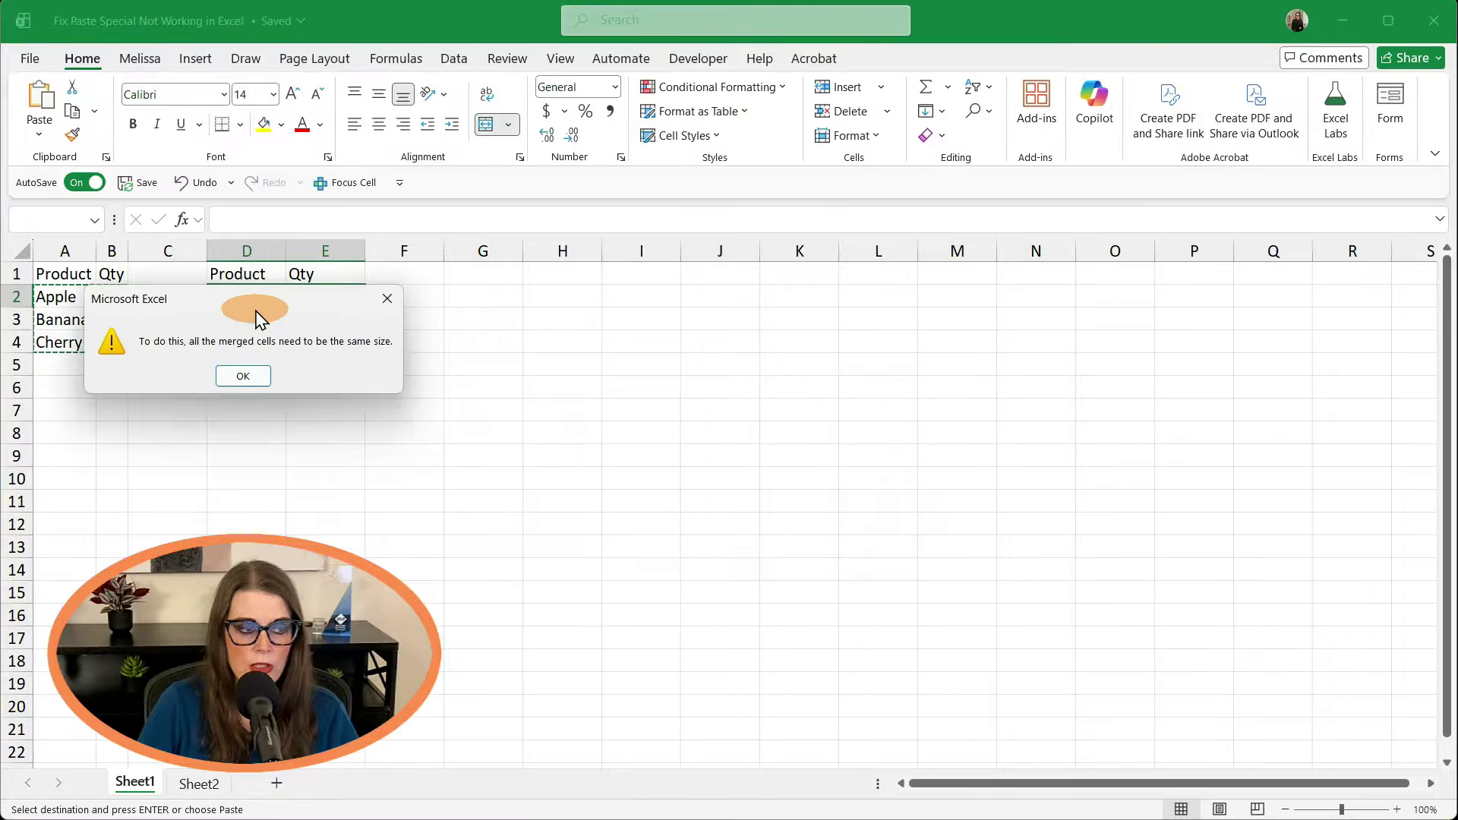
drag(256, 311, 233, 311)
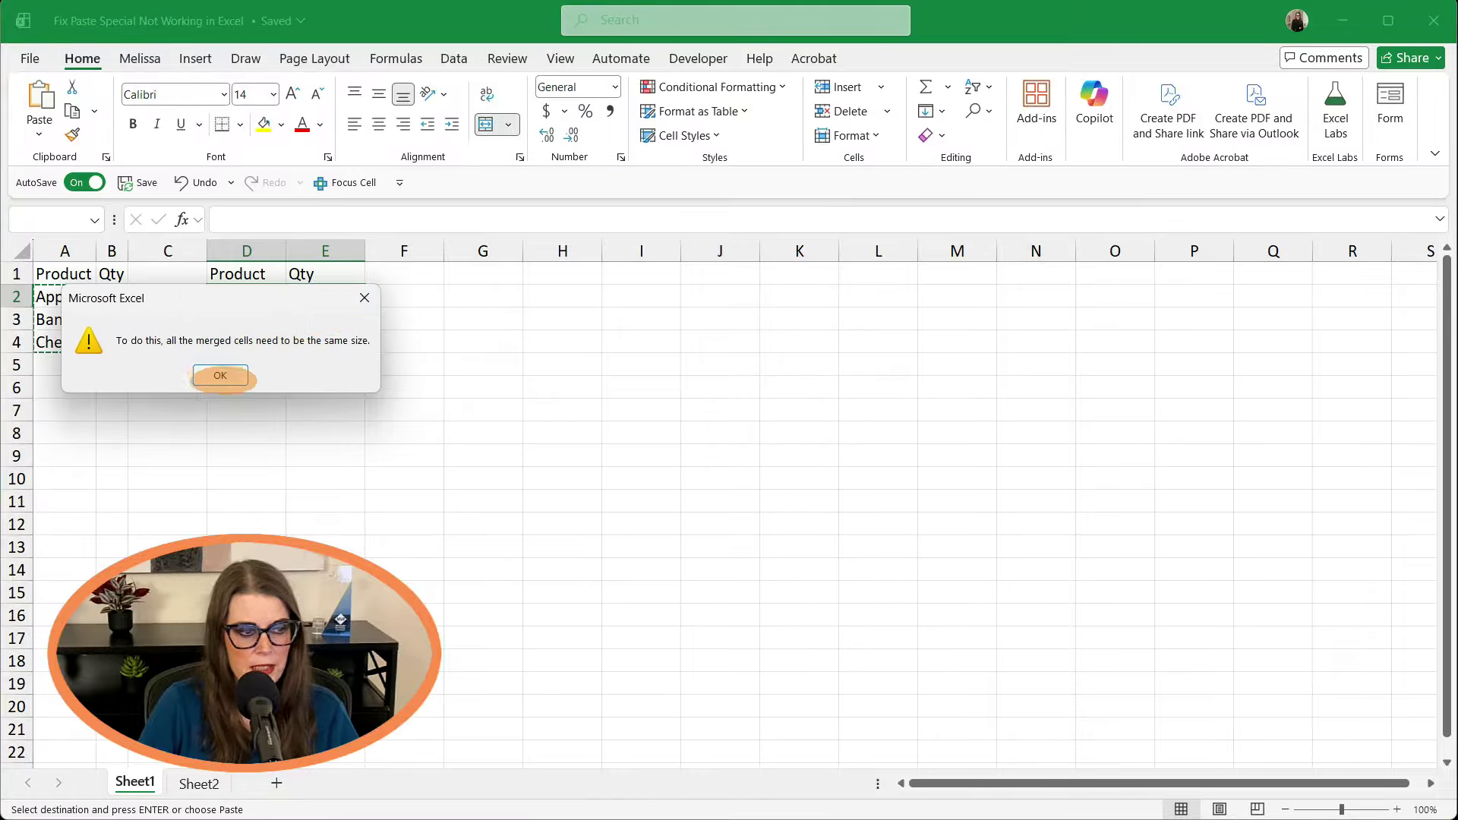
click(220, 375)
drag(707, 391, 295, 317)
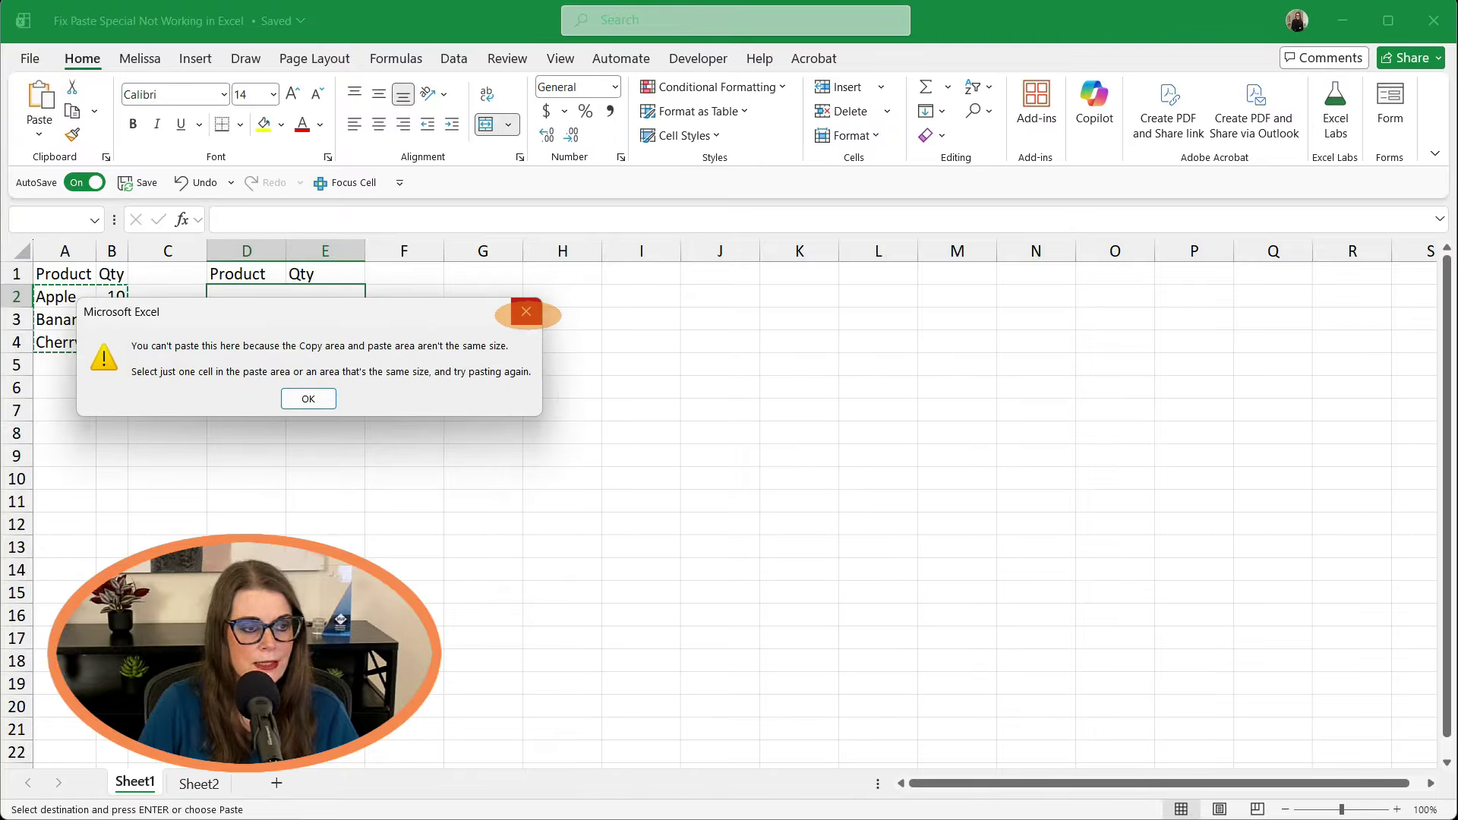
click(527, 312)
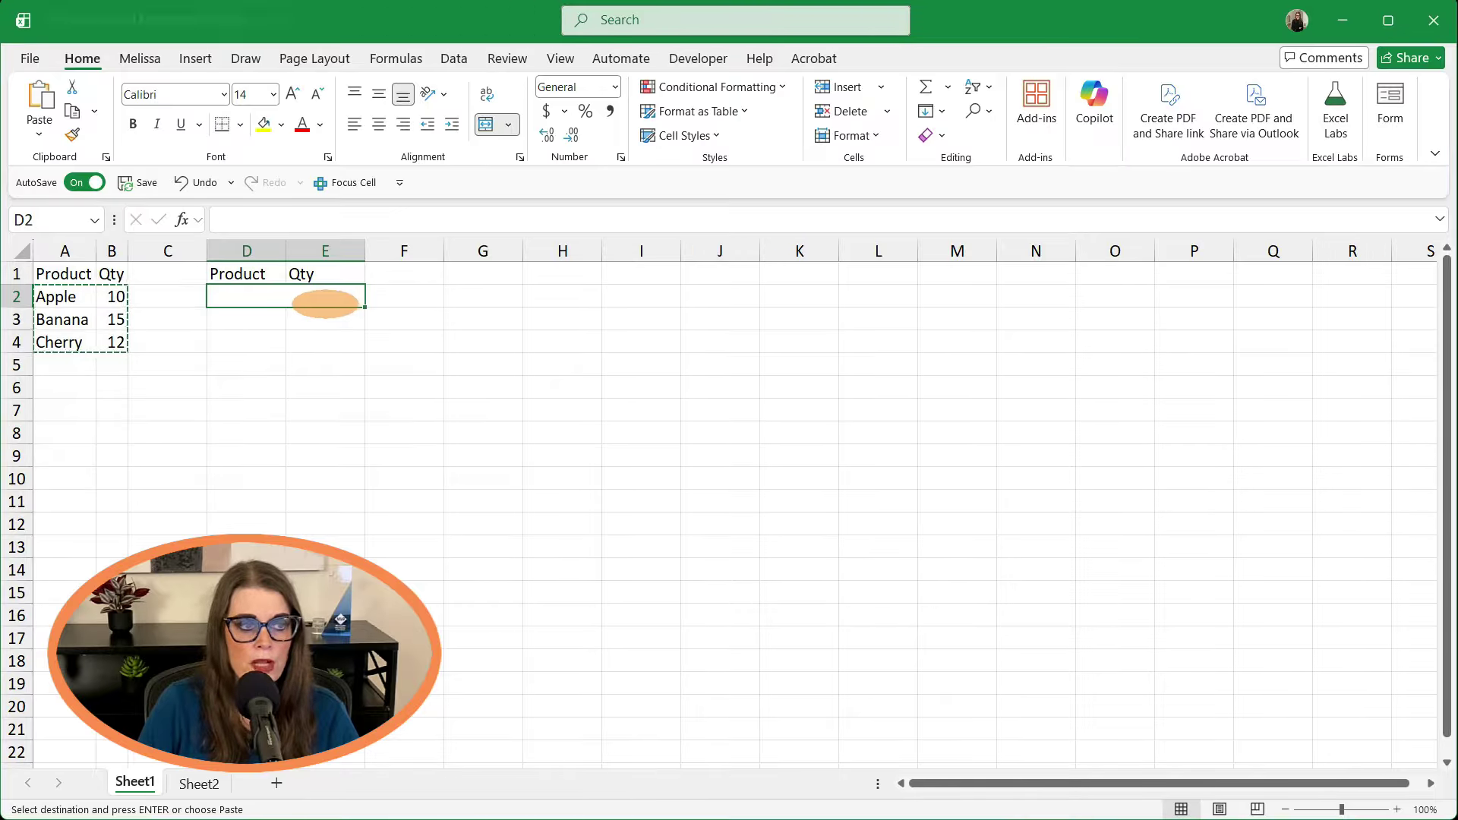
Step: Unmerge cells D2:E2, and paste a fresh copy of A2:B4 starting at D2
click(507, 124)
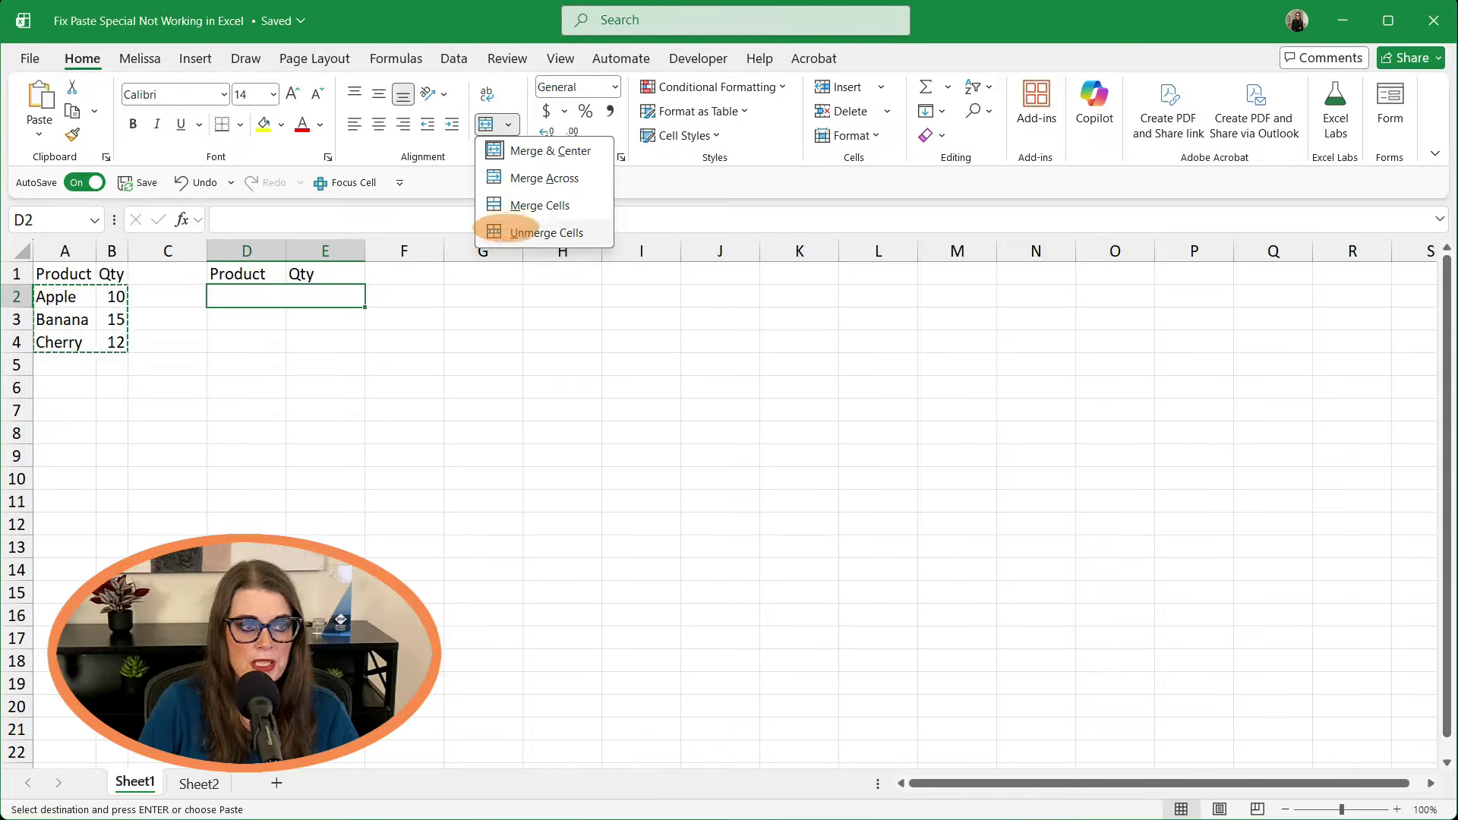
click(494, 230)
drag(63, 296, 120, 338)
key(ctrl+c)
click(228, 297)
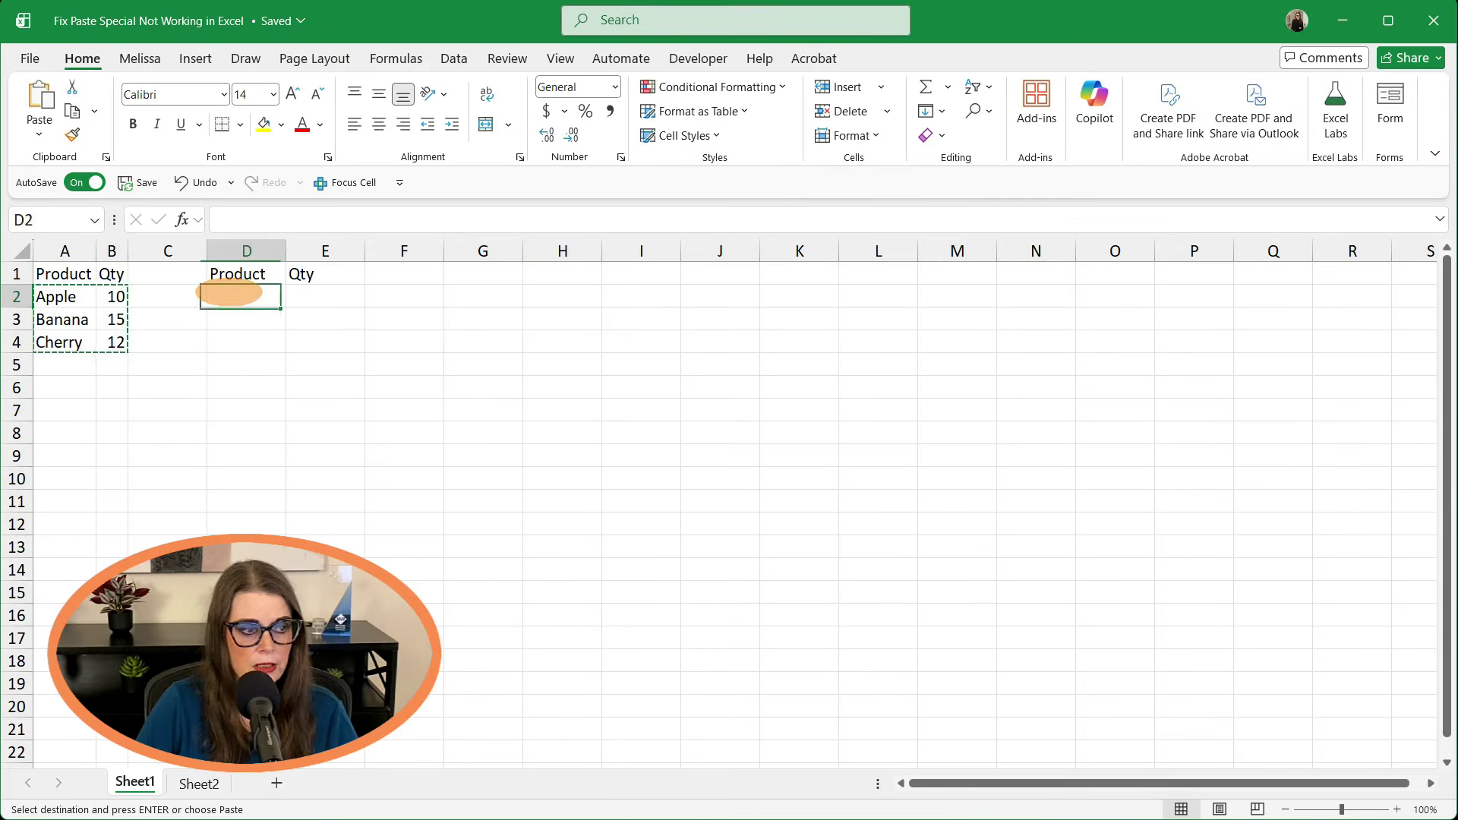
right_click(230, 298)
click(304, 321)
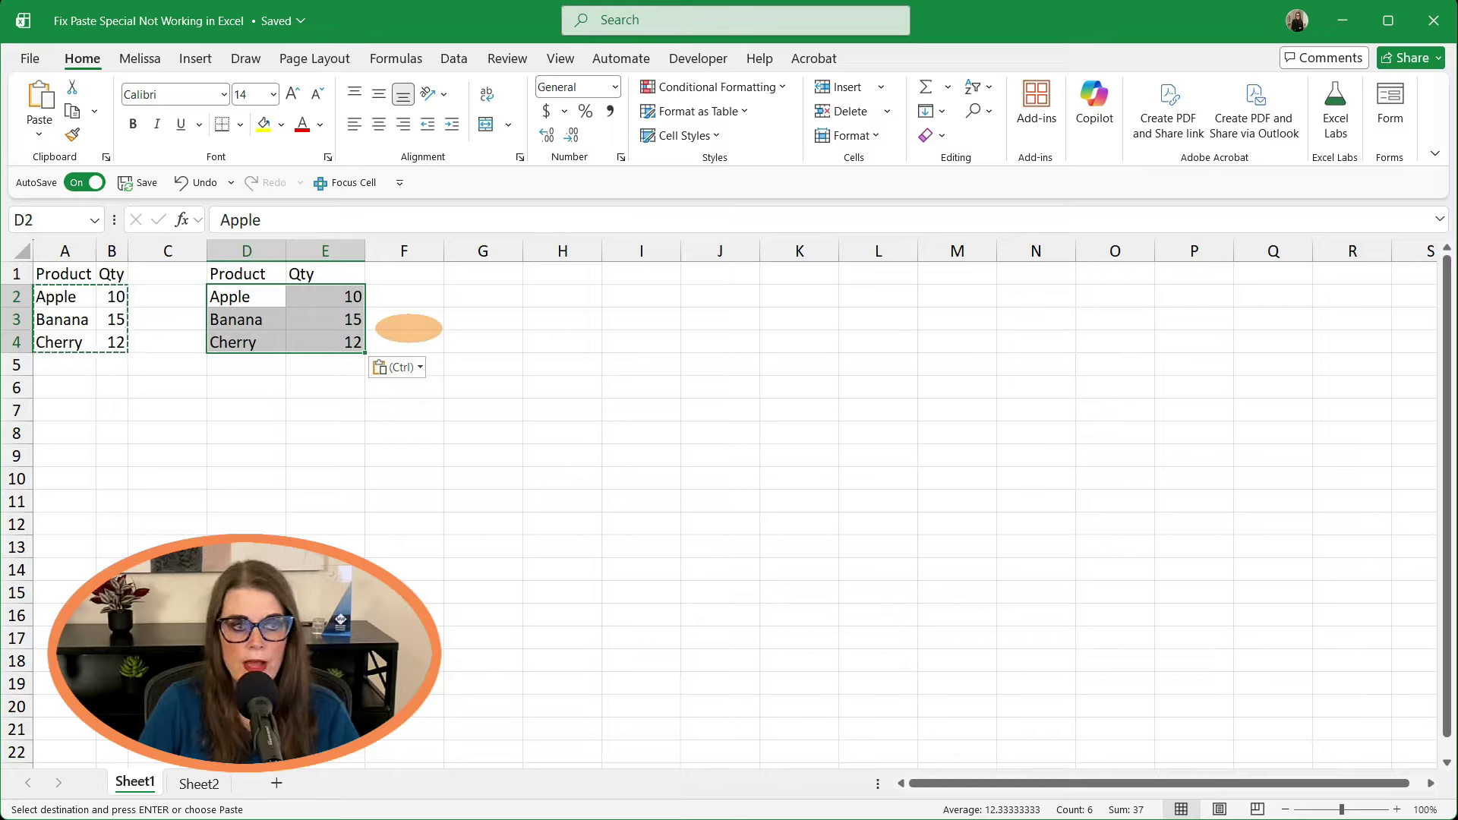
Step: Copy the range A1:B4 and try to insert it at D1 through Paste Special with the Values option
drag(64, 274, 118, 342)
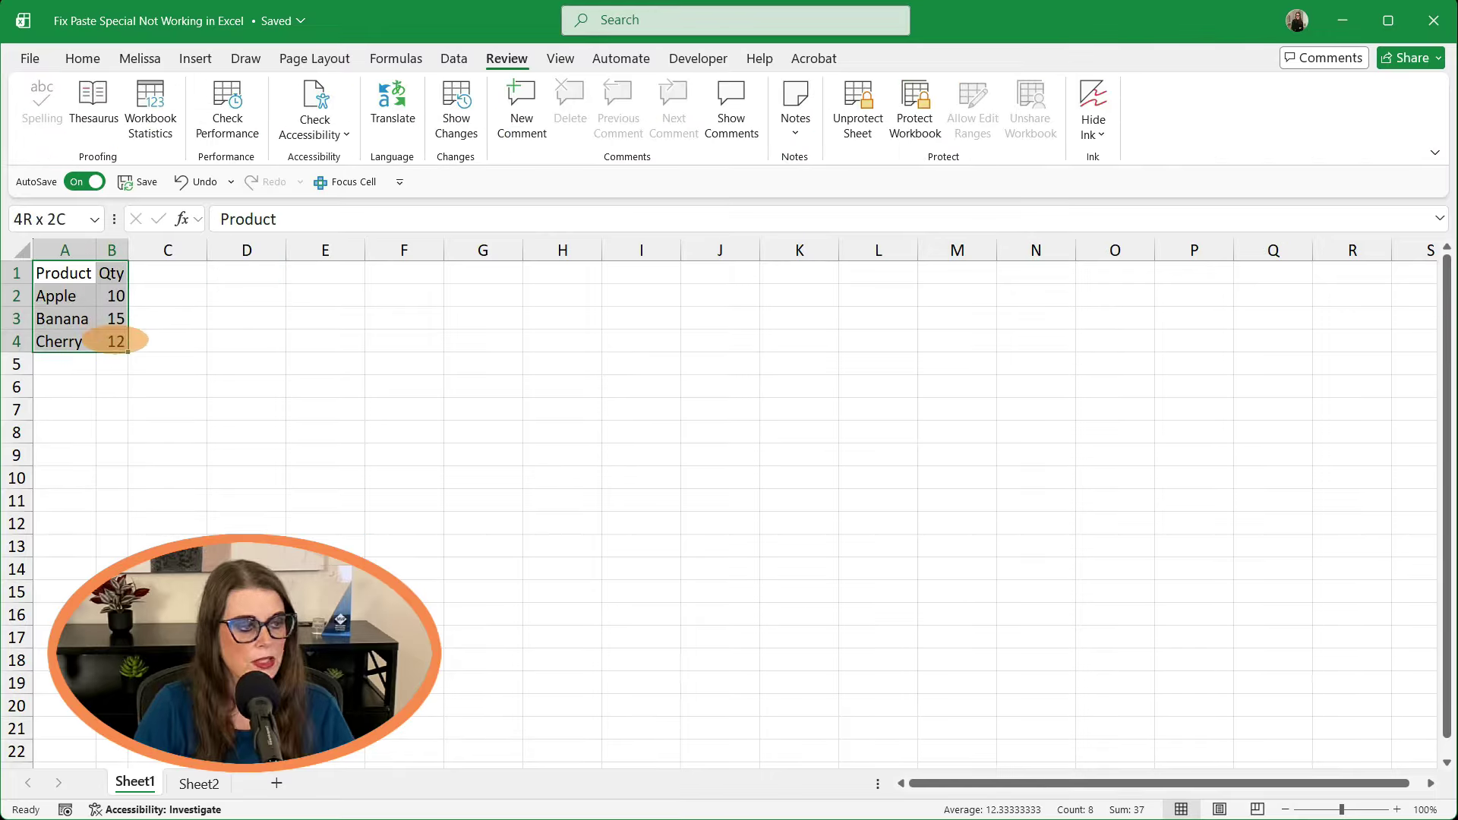
key(ctrl+c)
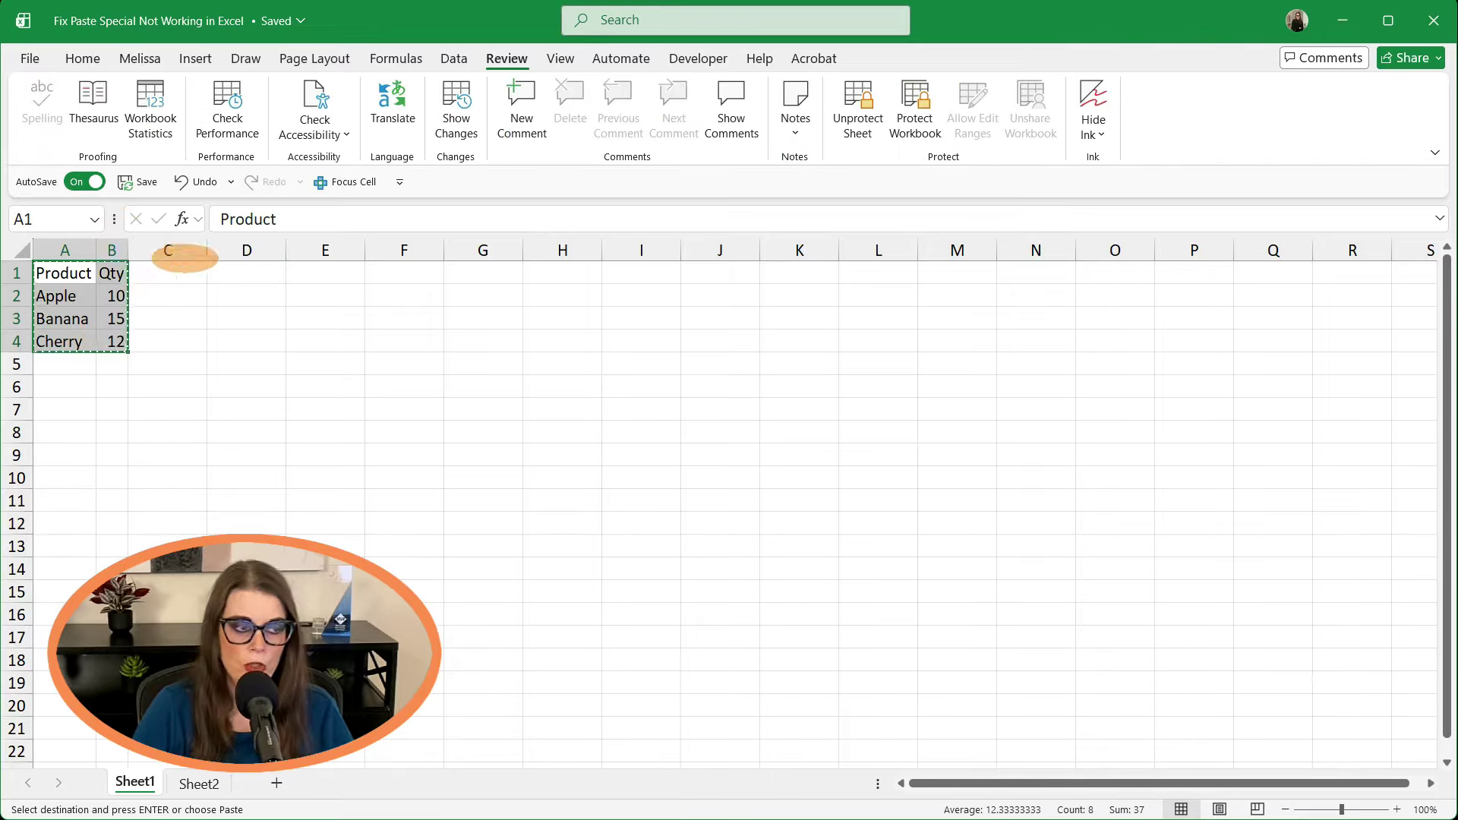
click(243, 275)
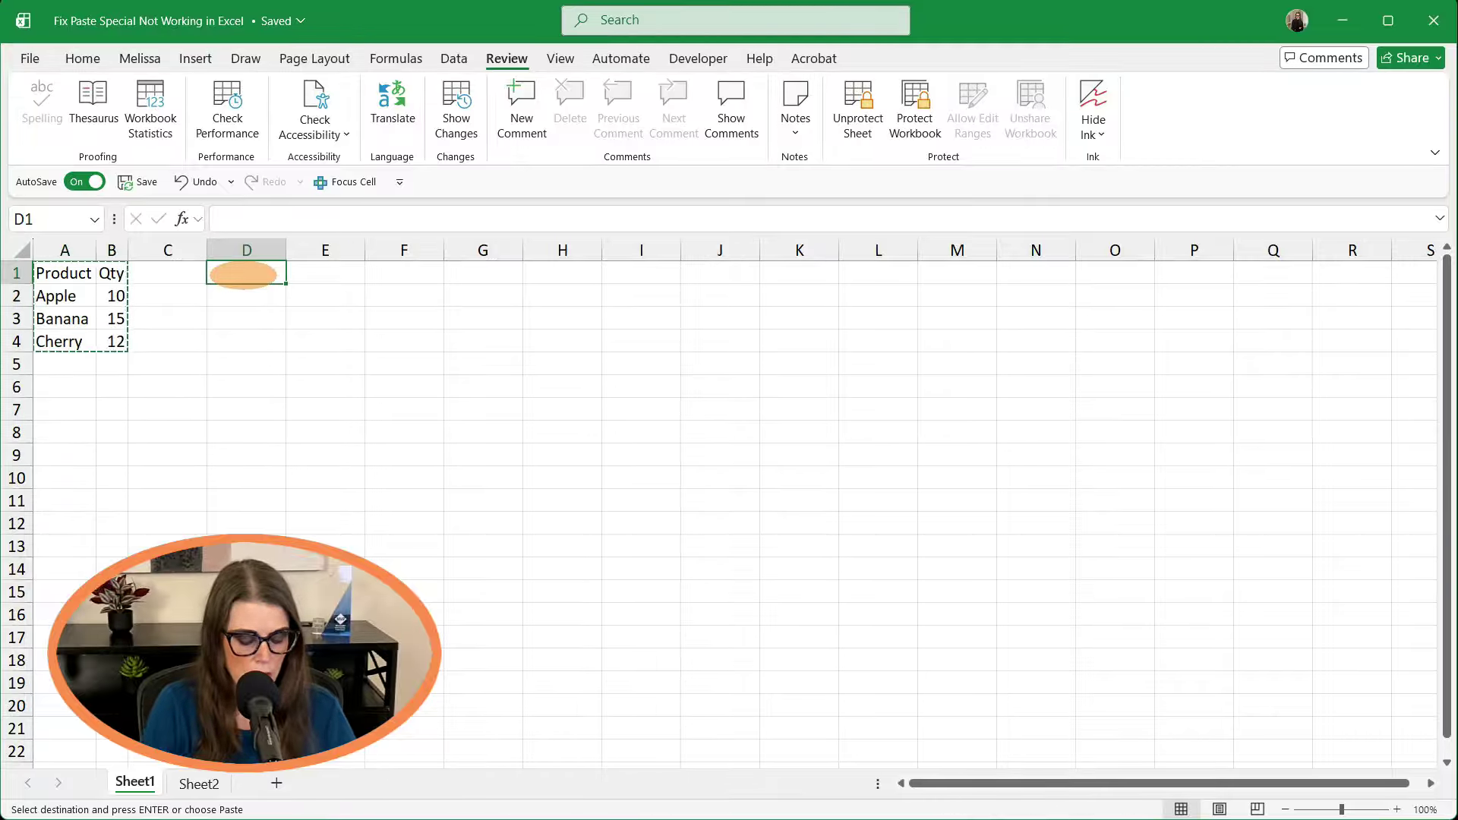
key(ctrl+alt+v)
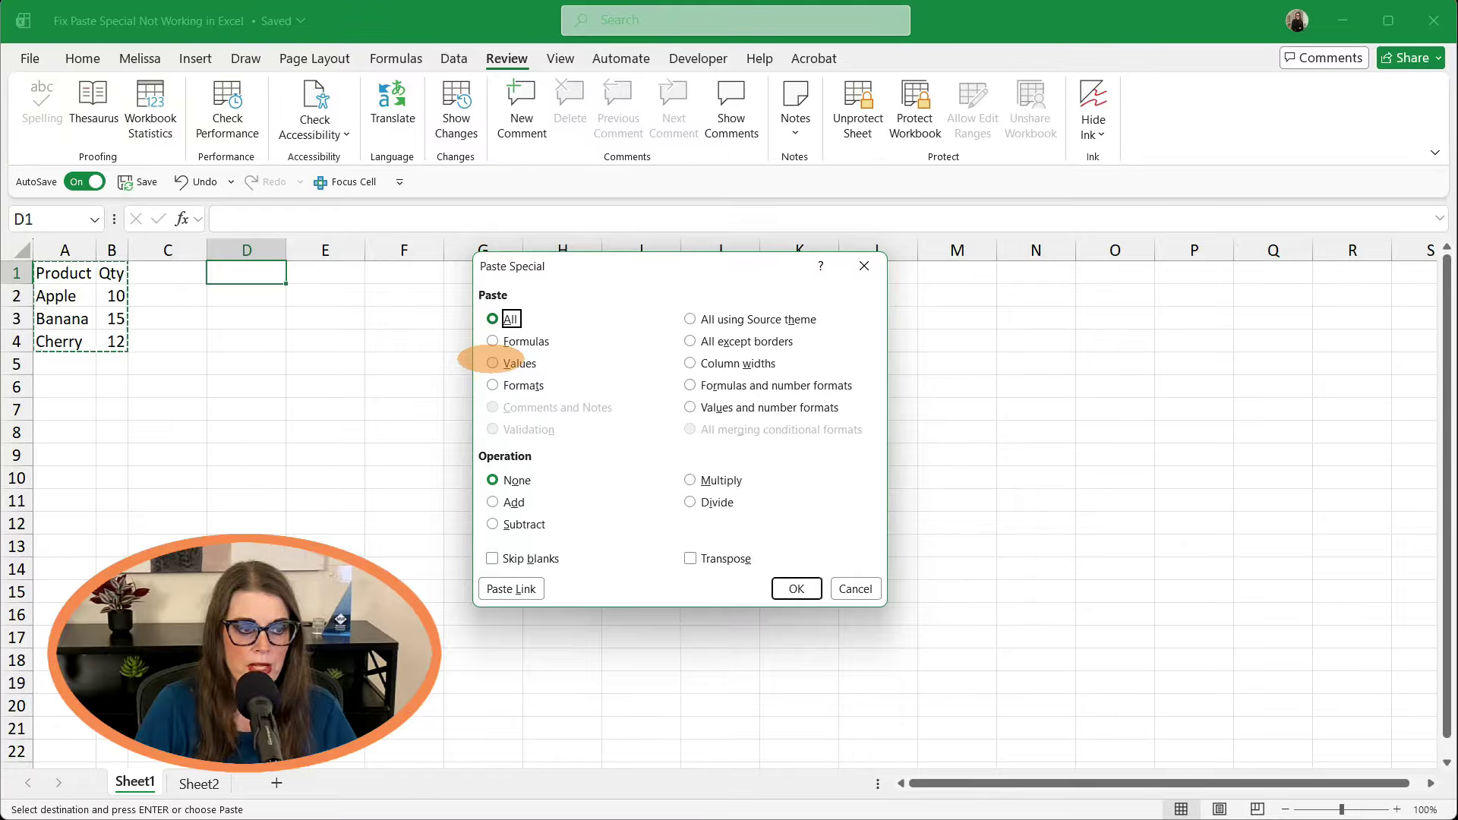
click(492, 363)
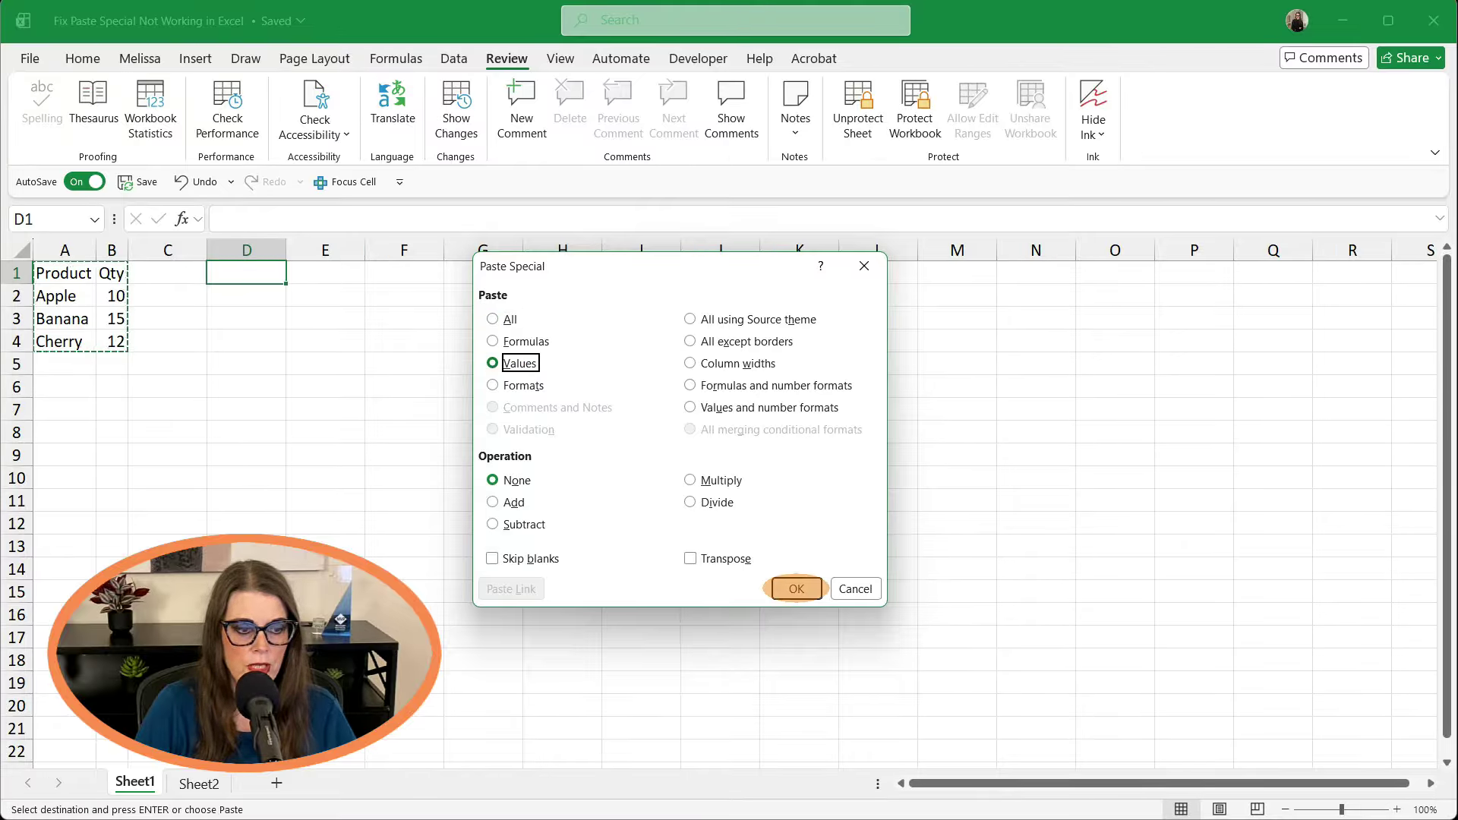
click(797, 589)
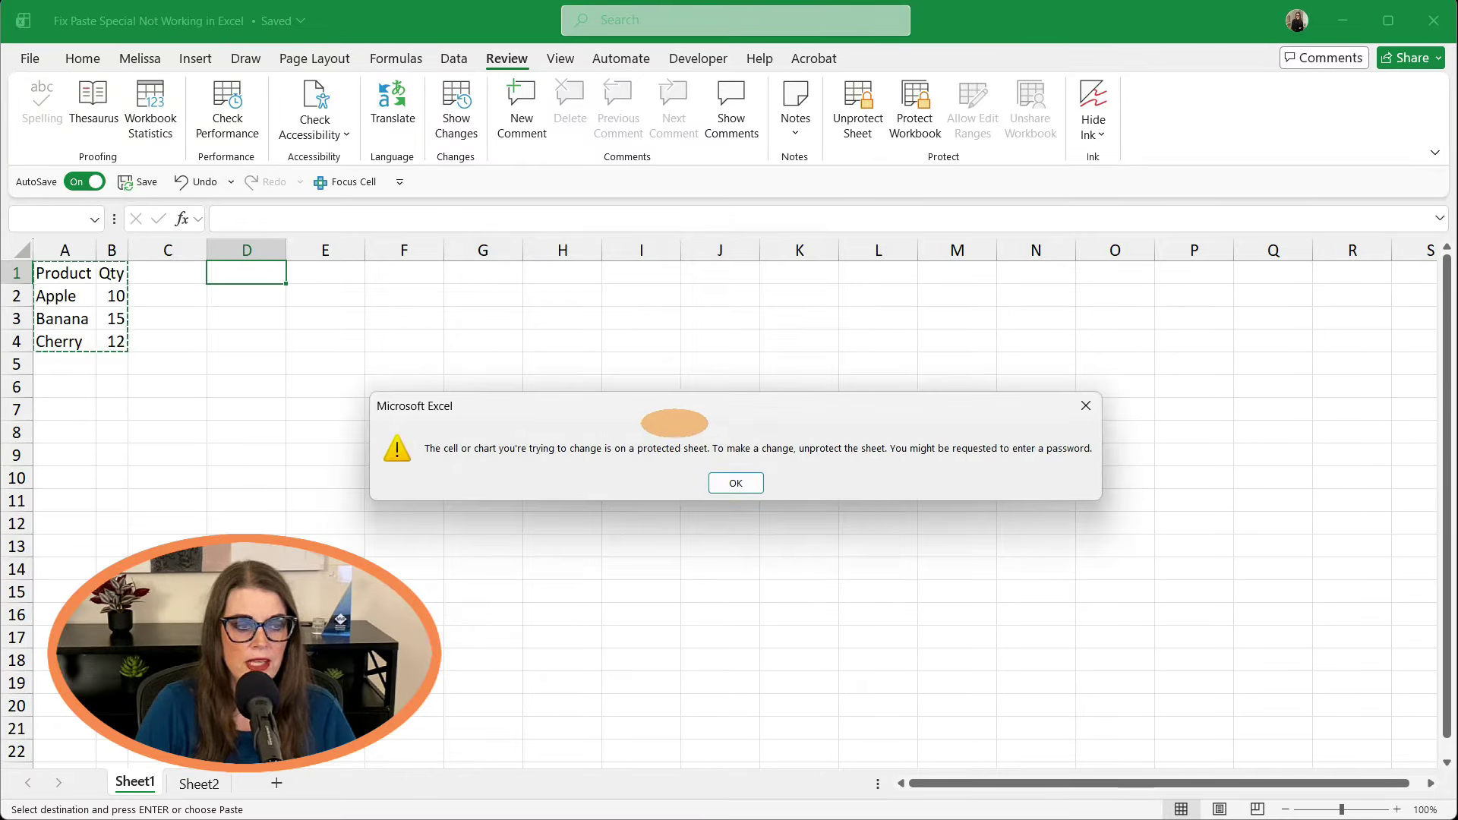
drag(654, 403, 366, 316)
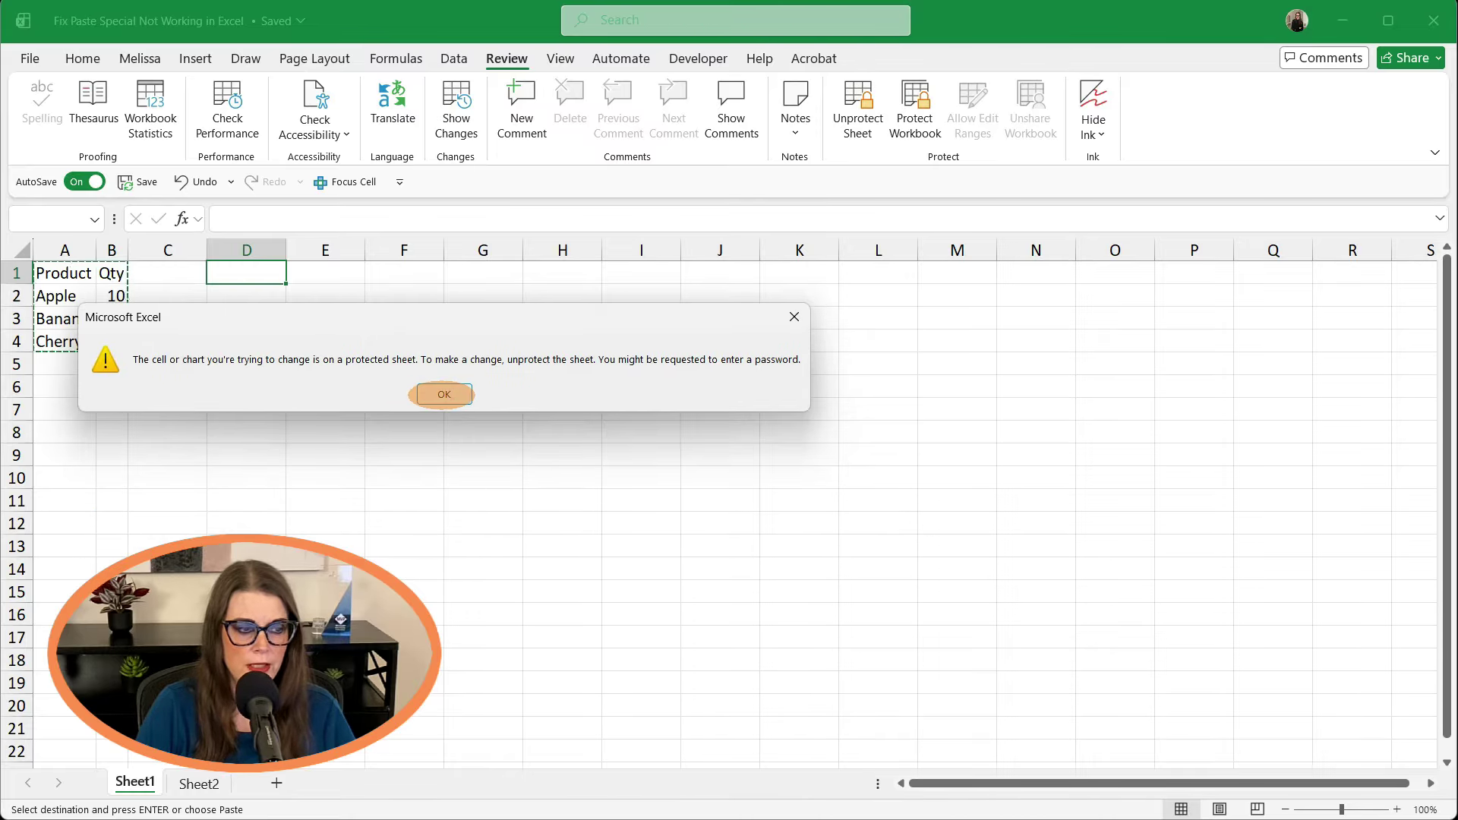
click(444, 394)
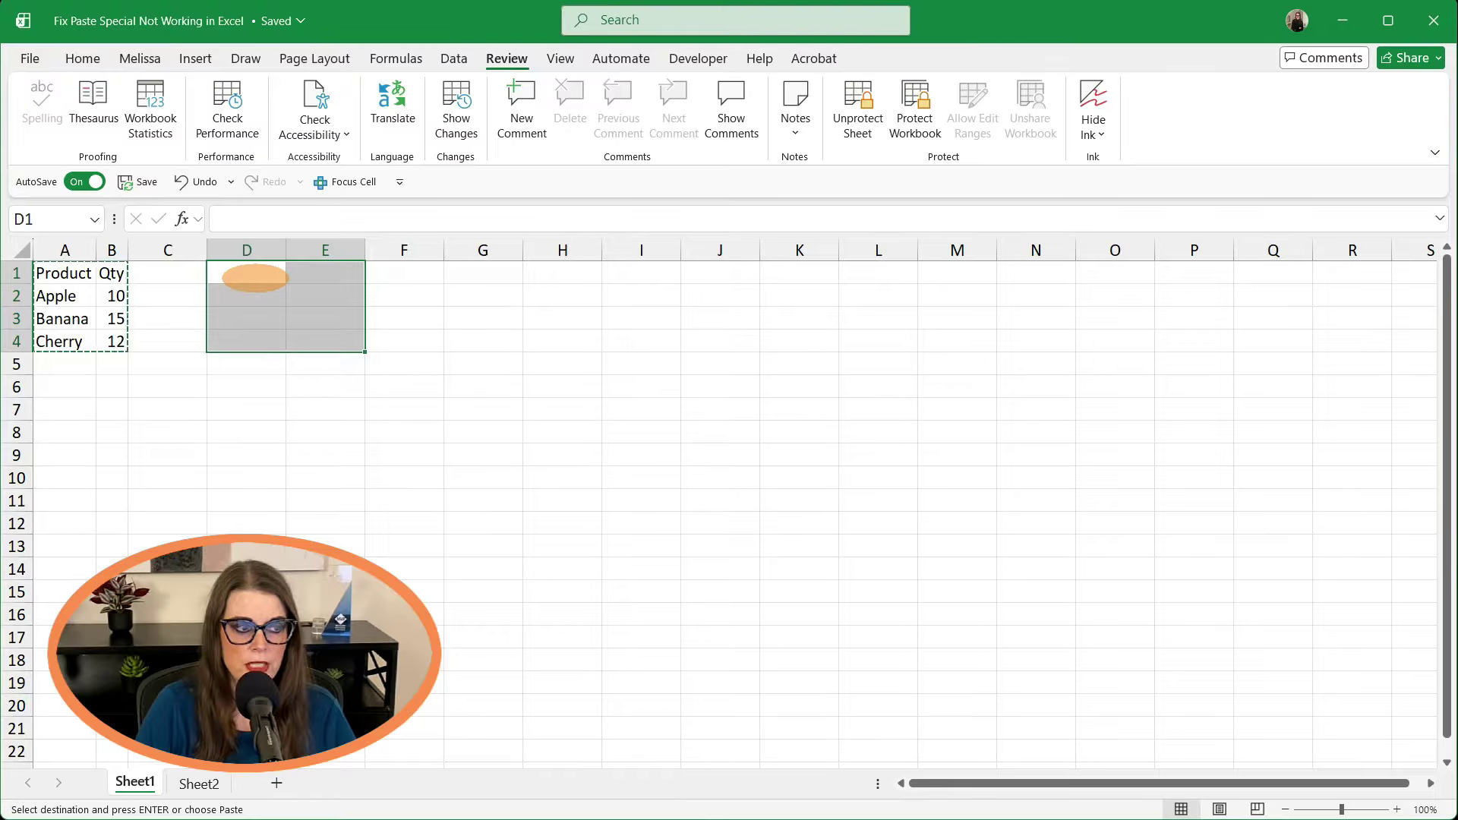
Step: Try to paste the copied product table at D1 using the quick Values paste option
click(251, 274)
right_click(247, 271)
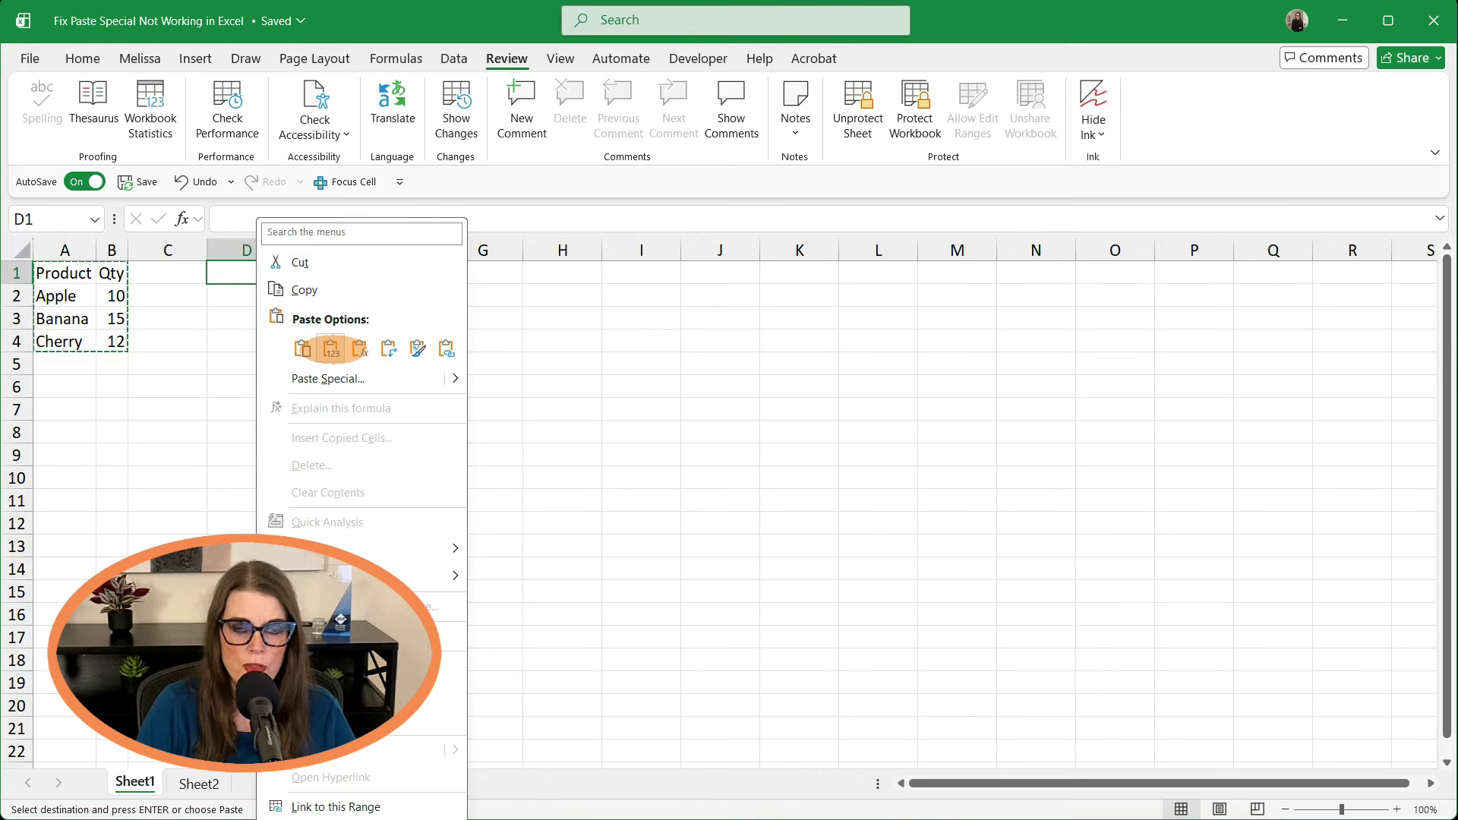
click(332, 348)
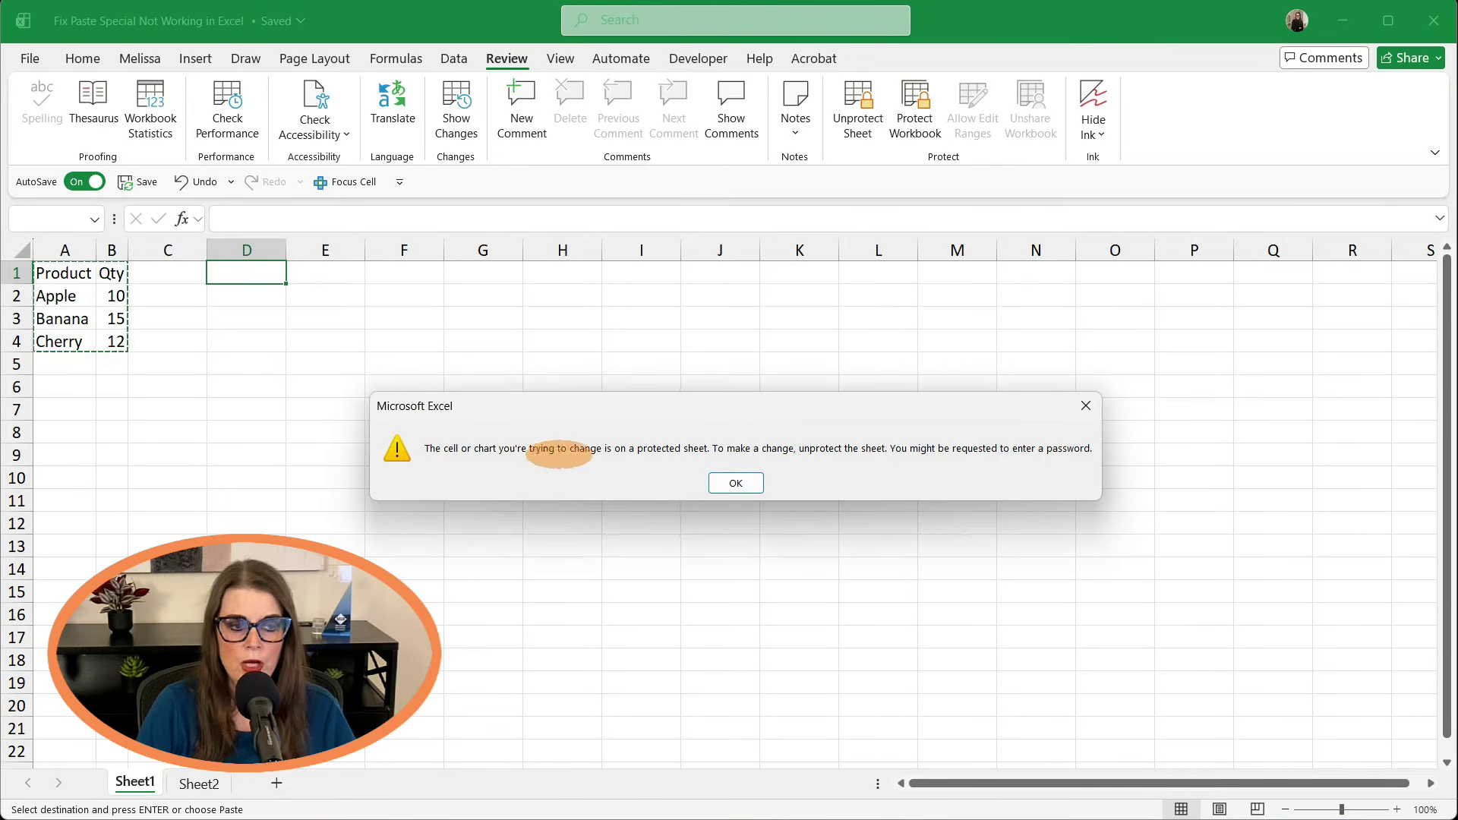
click(736, 483)
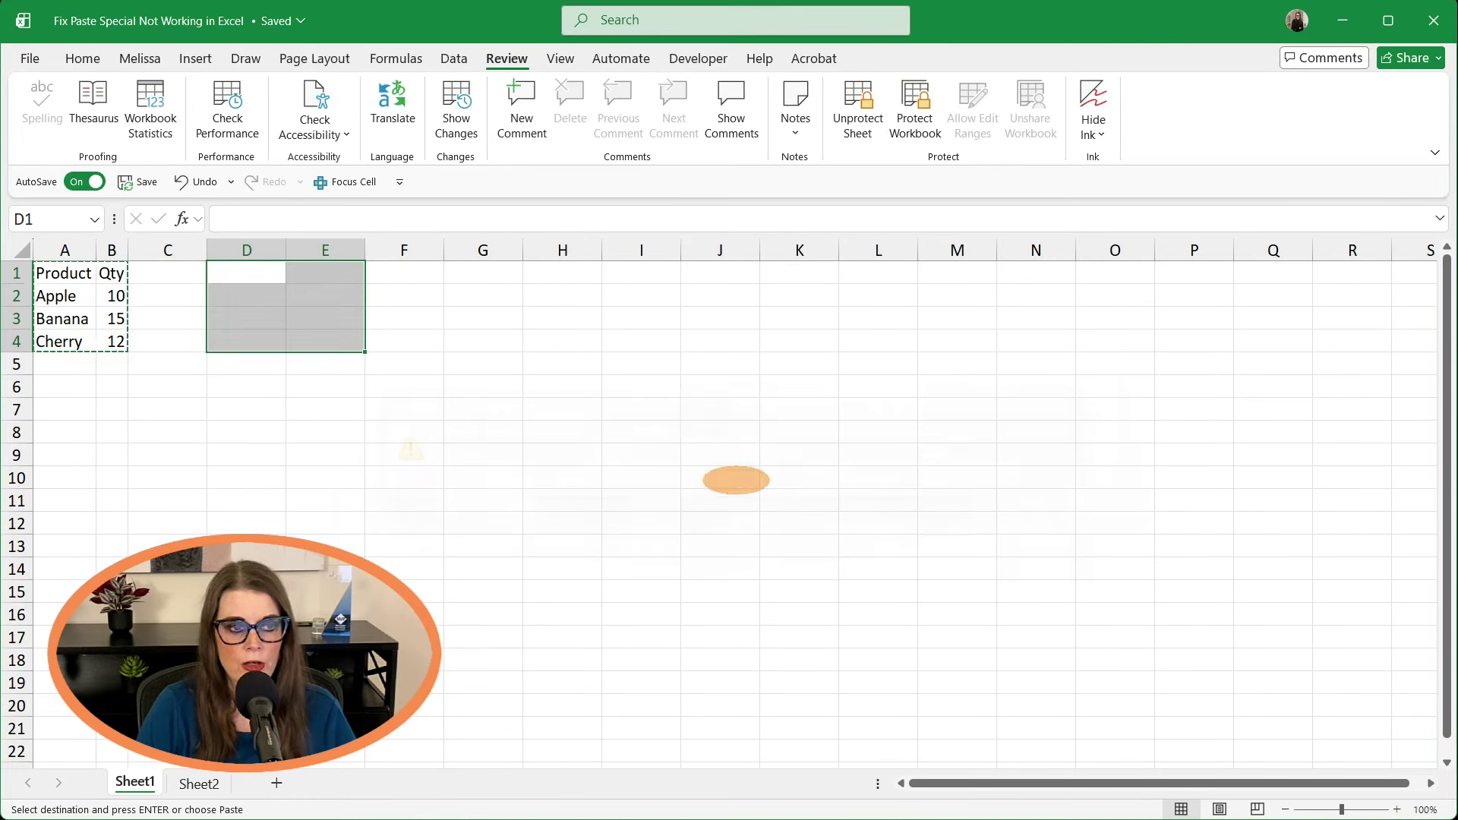
Step: Unprotect the sheet, and paste a fresh copy of A1:B4 starting at D1
click(244, 271)
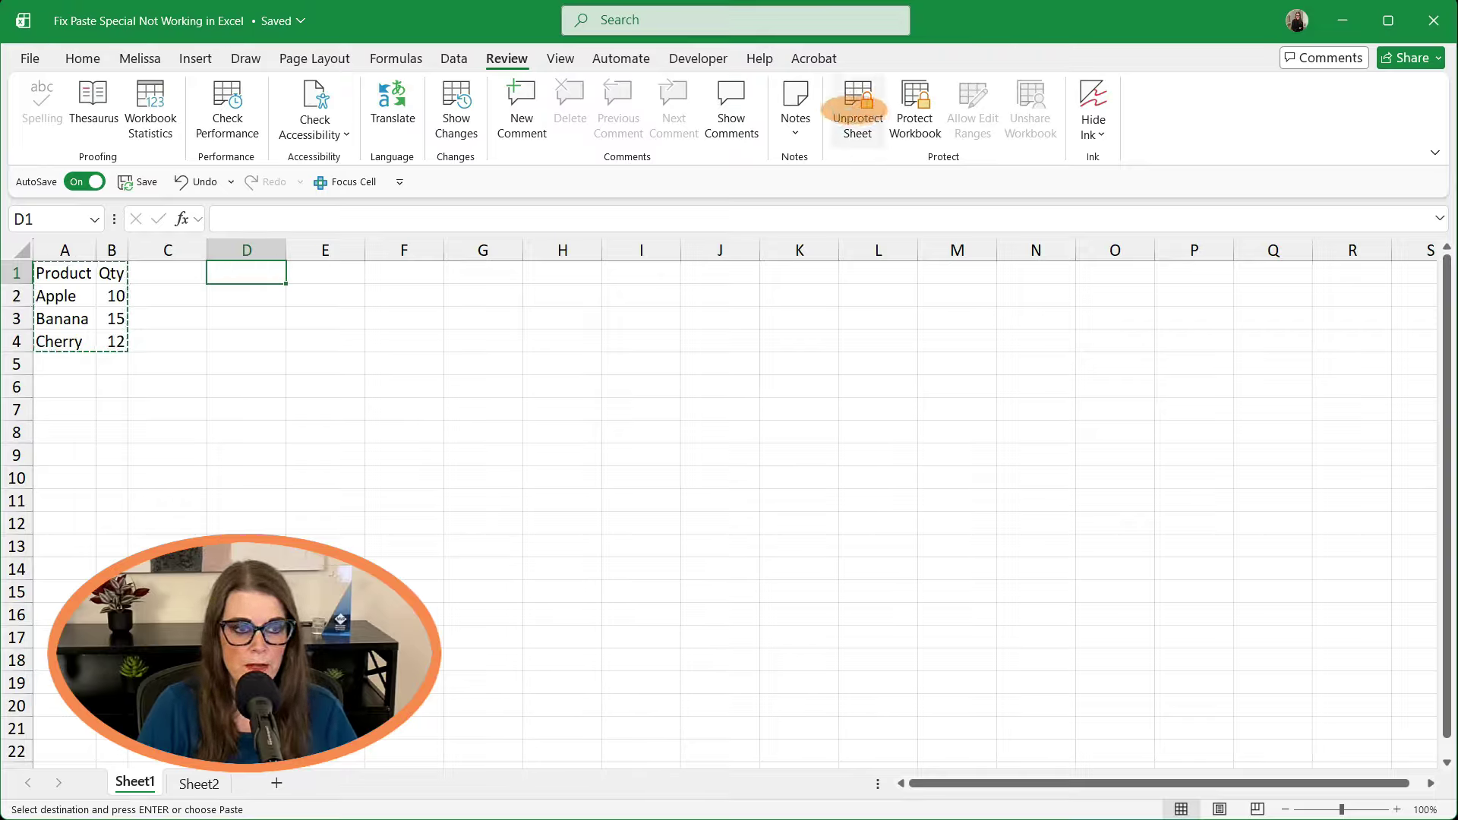
click(848, 107)
drag(61, 272, 118, 342)
key(ctrl+c)
click(227, 270)
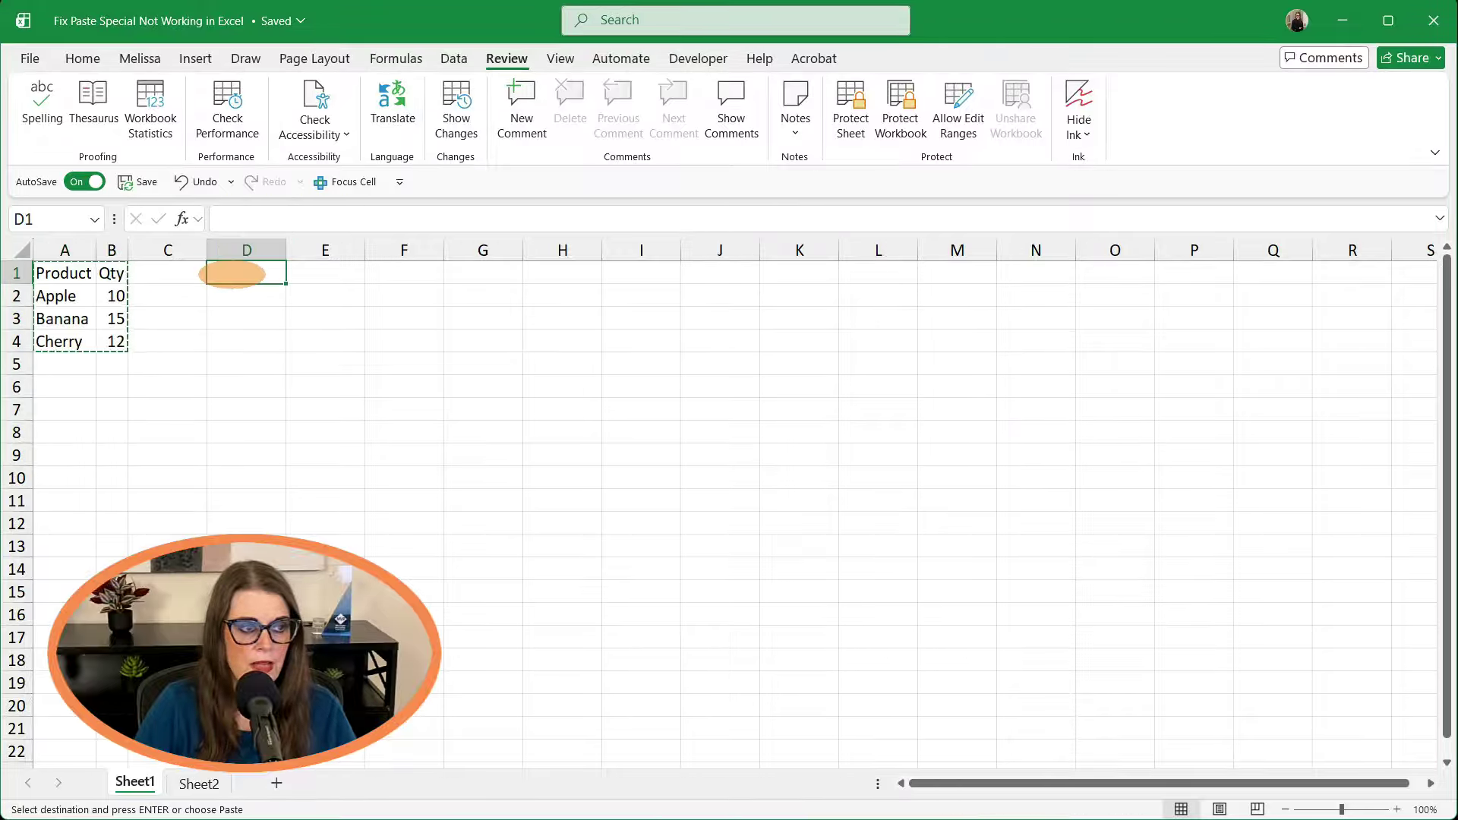
right_click(232, 270)
click(283, 314)
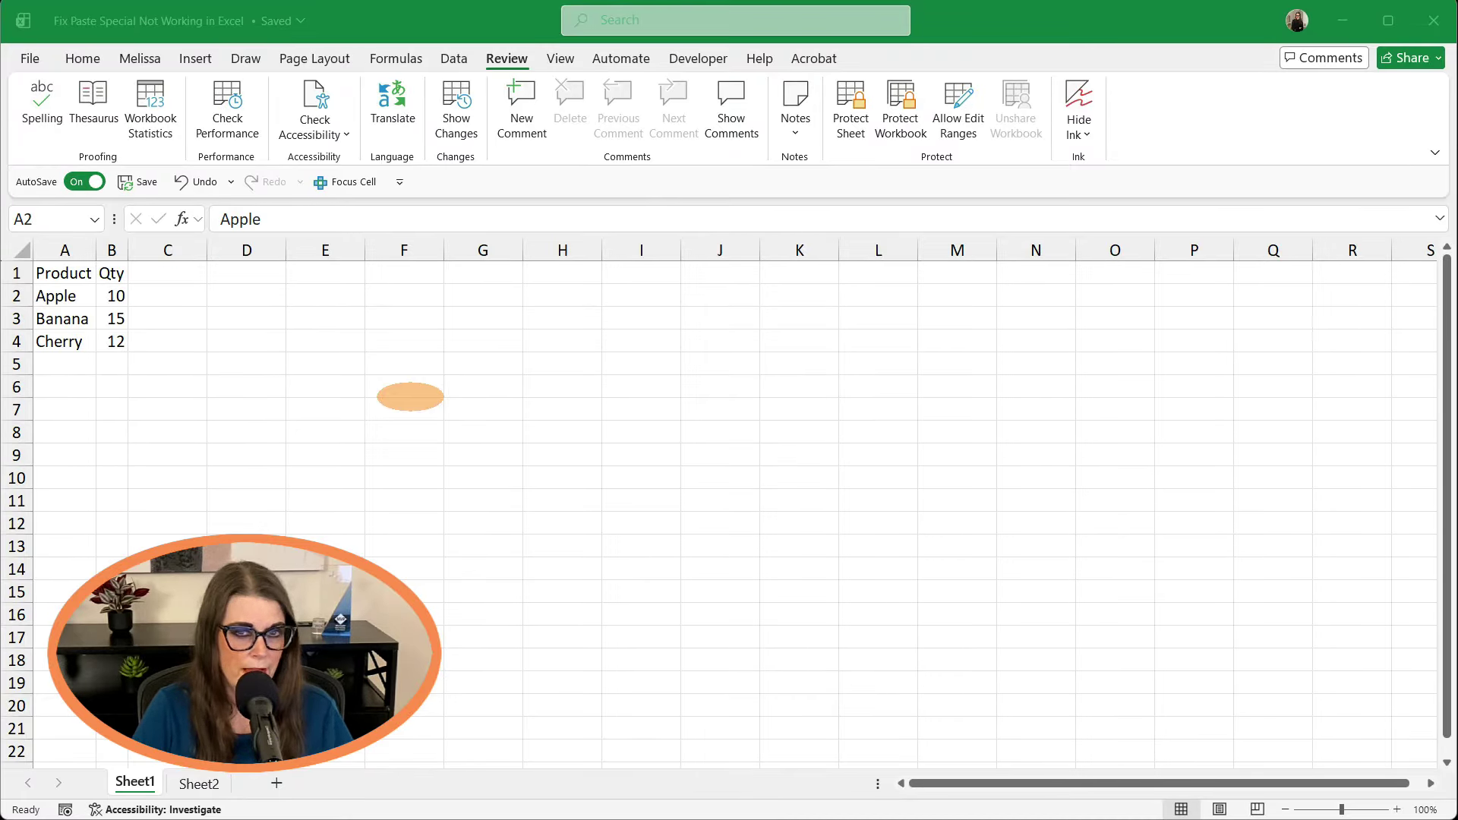
Step: Open the COM Add-ins list from the add-in options, review which add-ins are enabled, and close it without changes
click(357, 423)
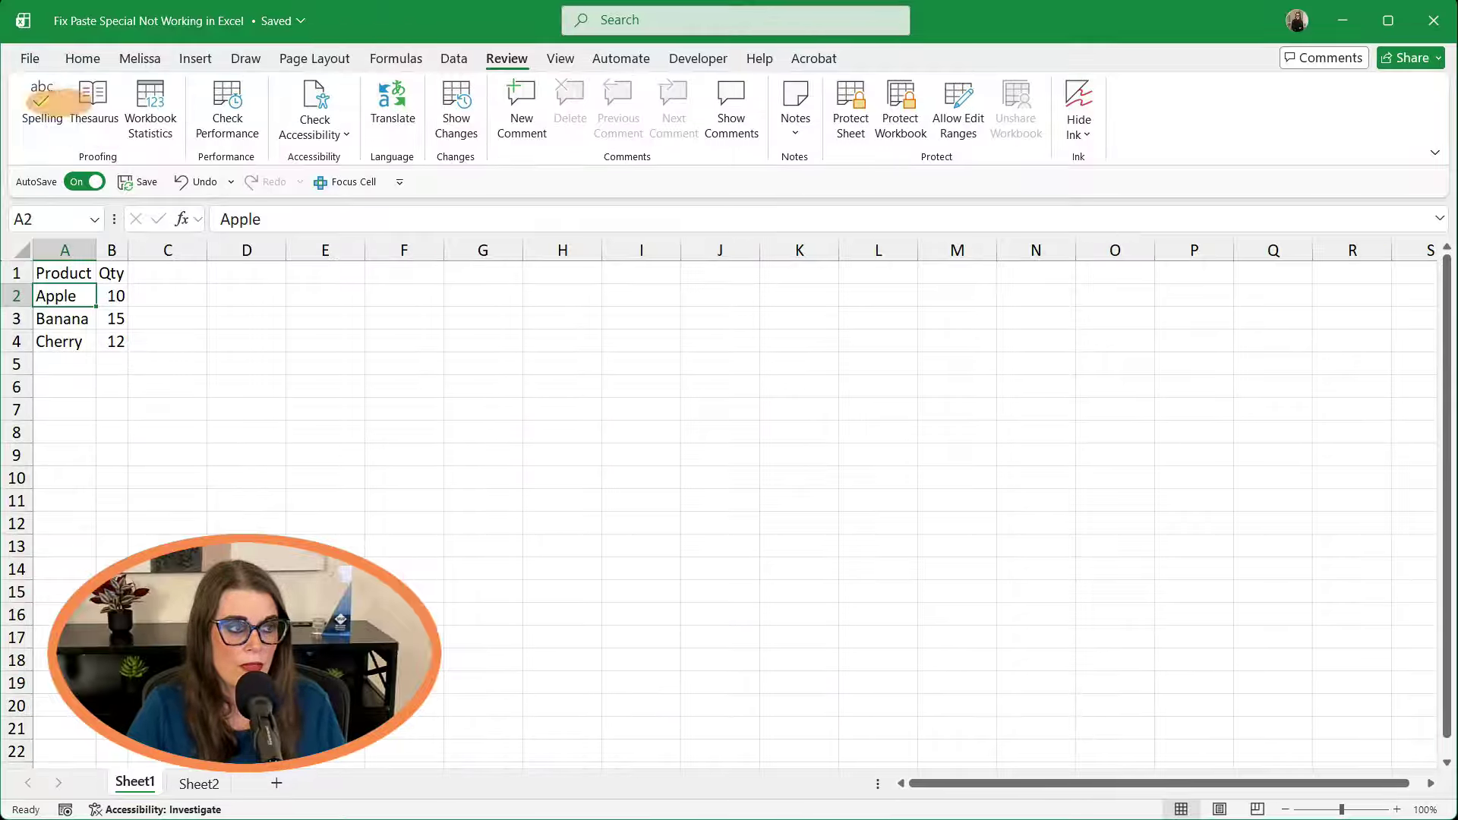
click(29, 58)
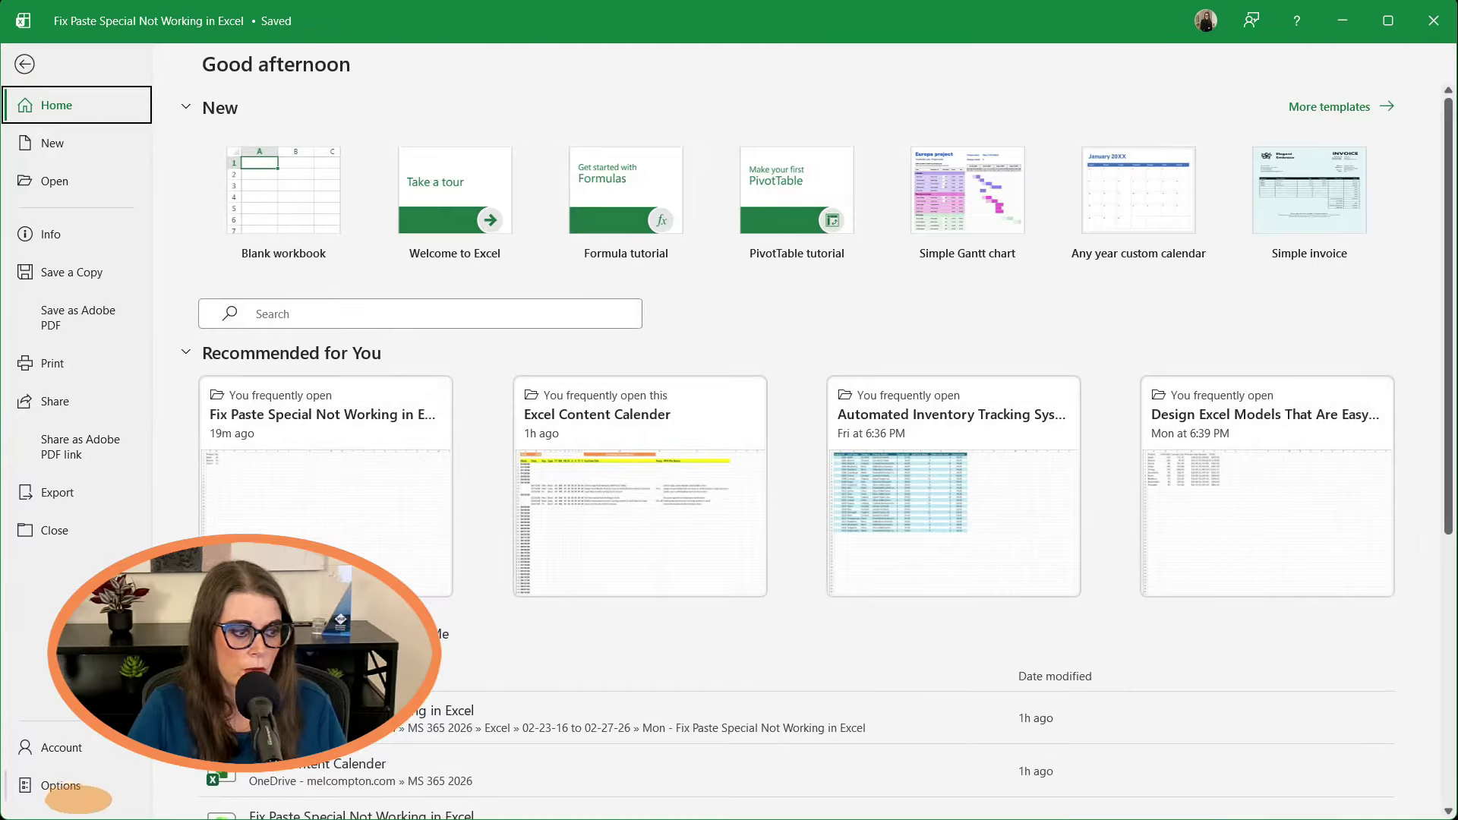
click(61, 786)
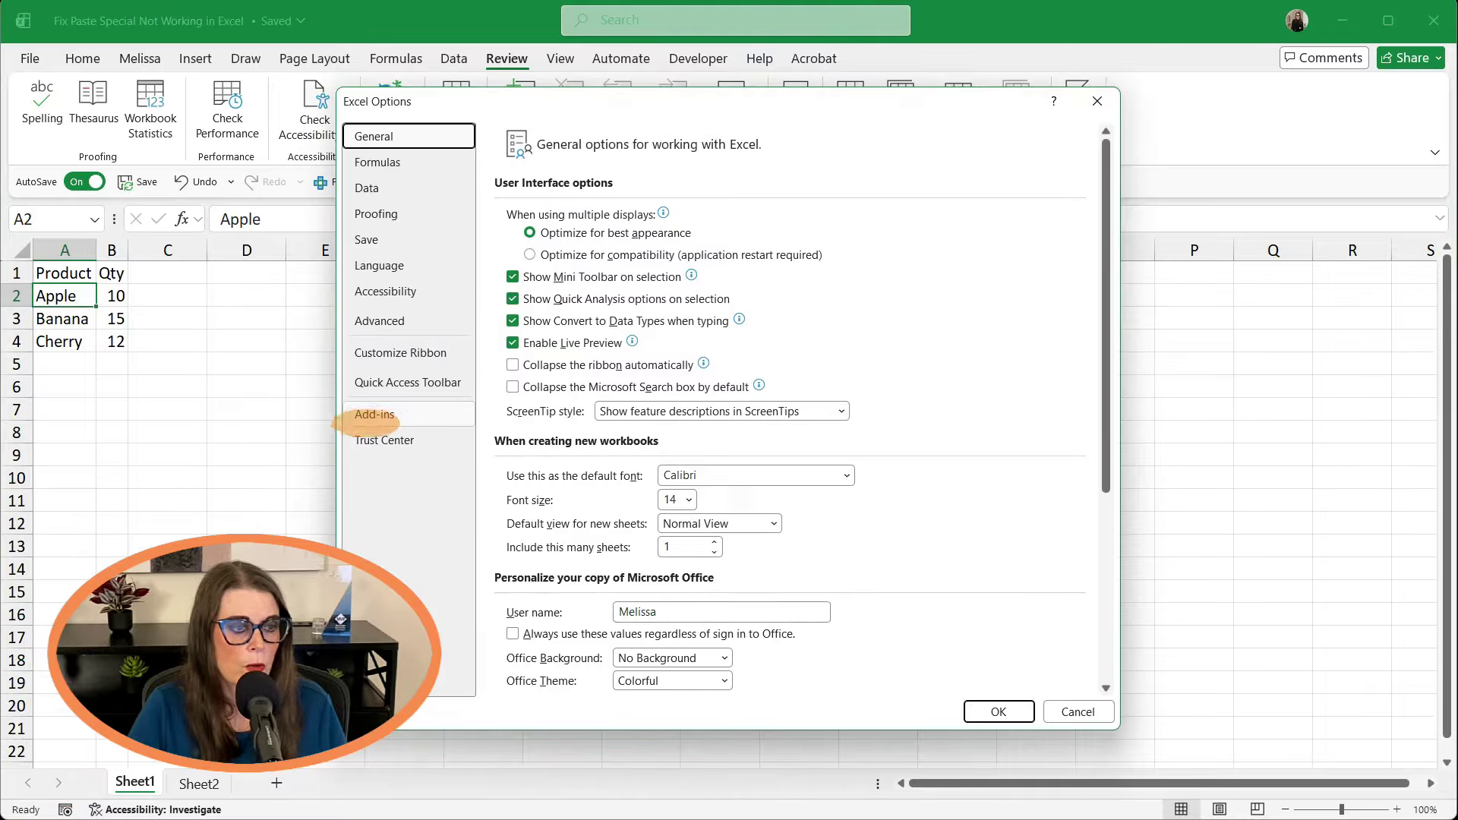
click(374, 414)
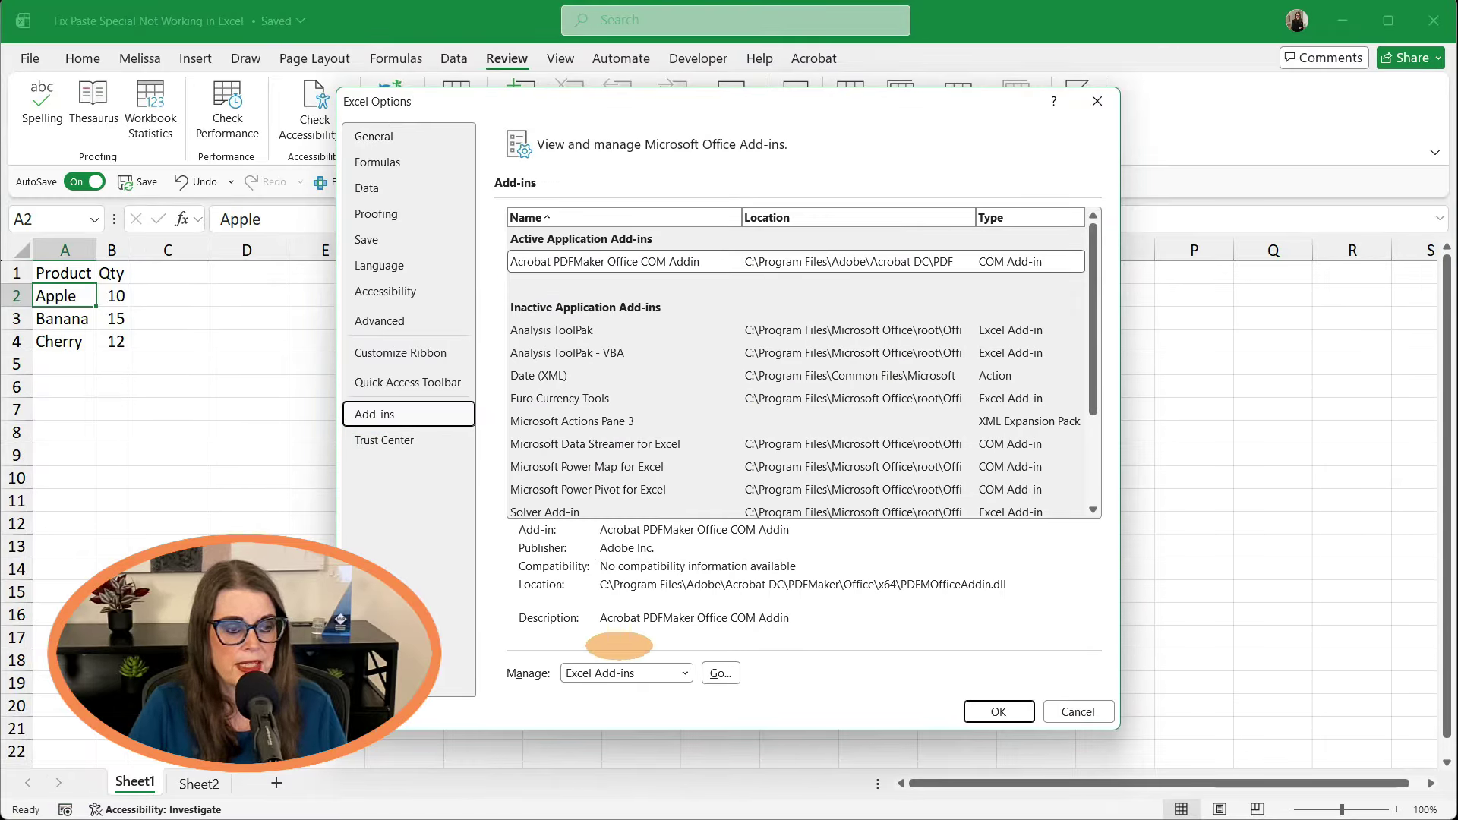
click(676, 674)
click(615, 711)
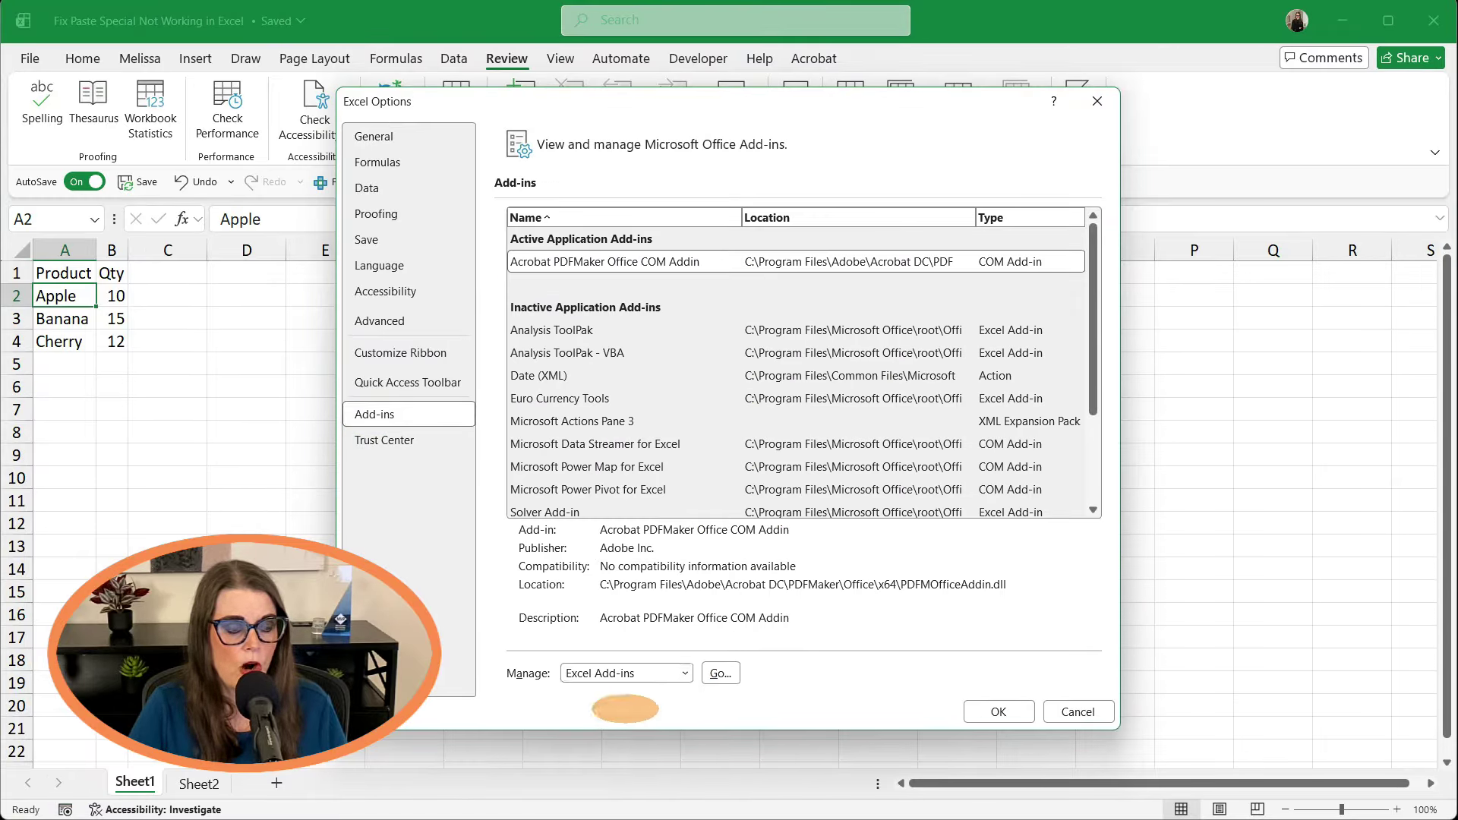
click(719, 674)
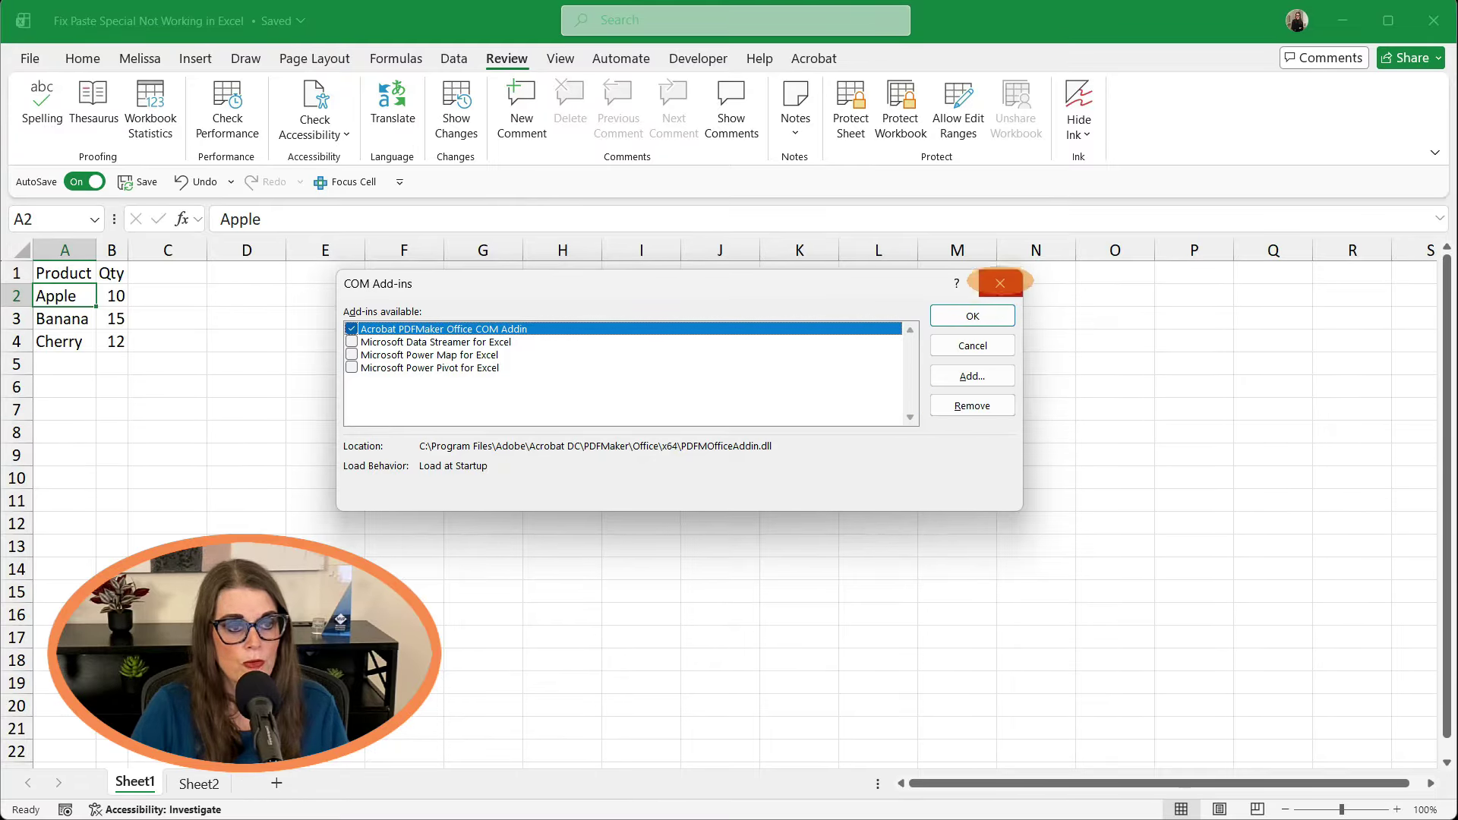
click(1001, 283)
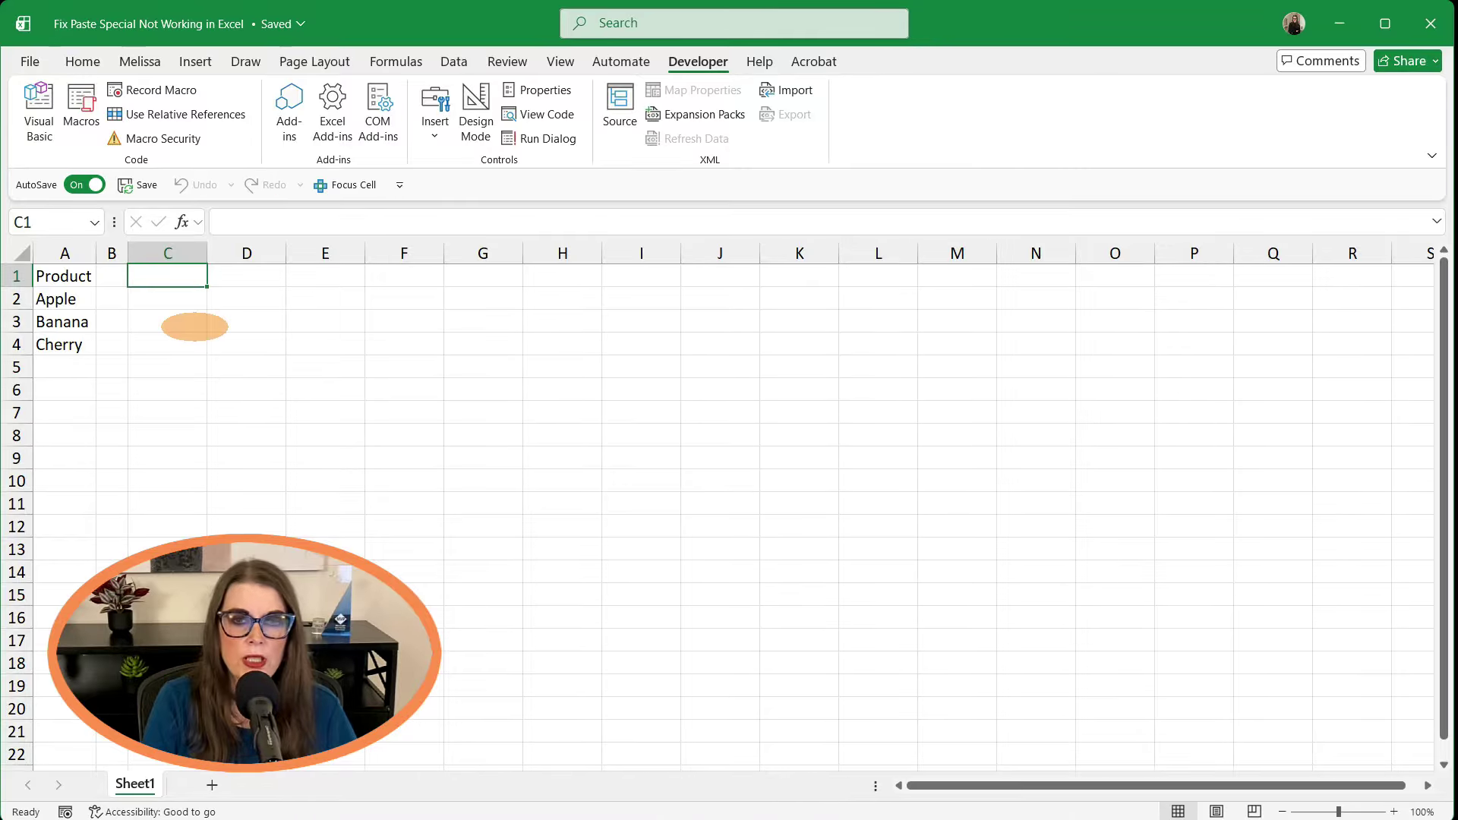
Step: Review Sheet1's Worksheet_Change code in the Visual Basic editor, and return to the worksheet
key(alt+F11)
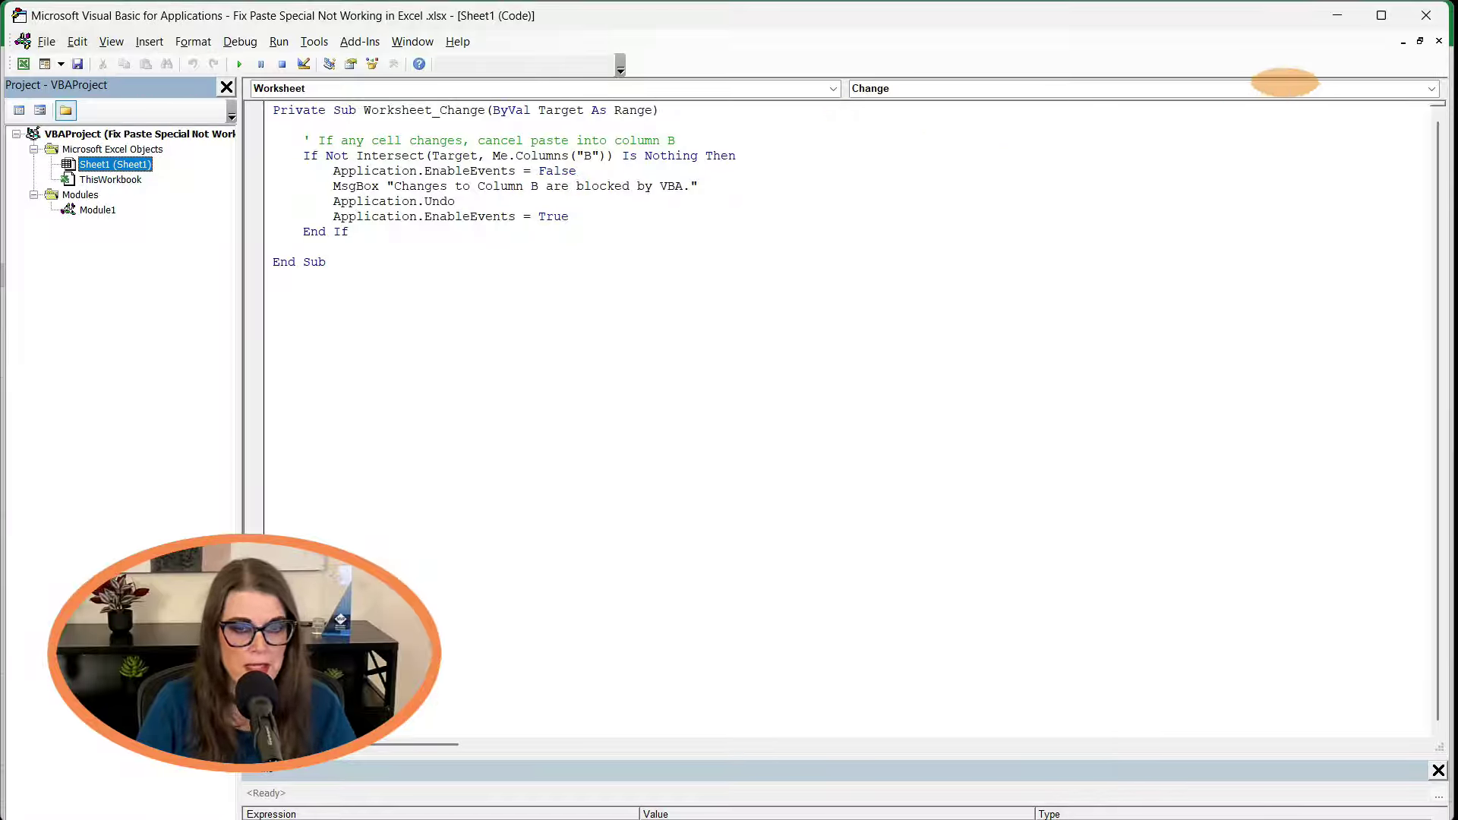
click(1426, 15)
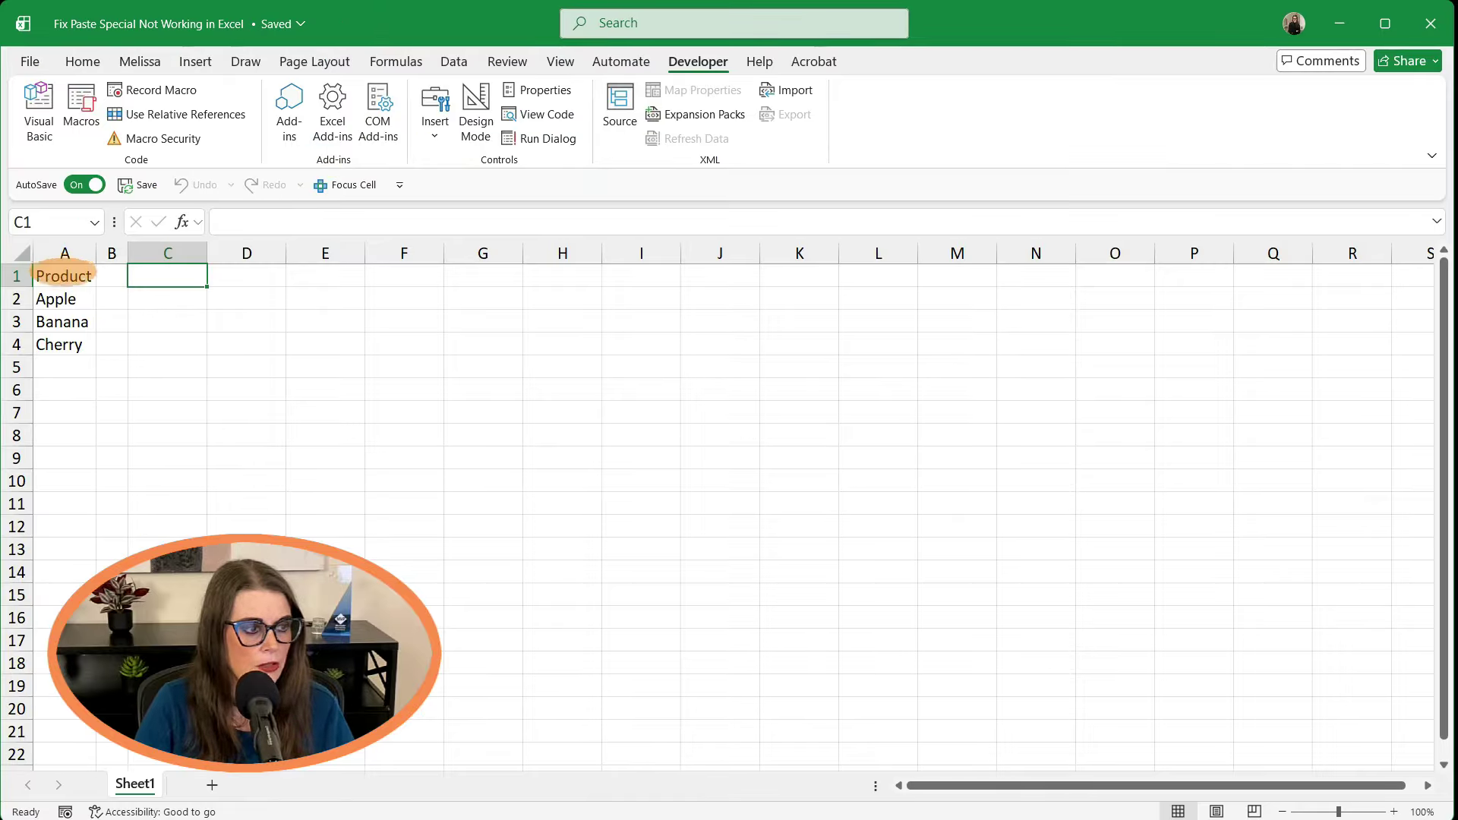
Step: Copy A1:A4, try to paste it at B1 with the Values option, and dismiss the resulting message
drag(63, 276, 57, 338)
key(ctrl+c)
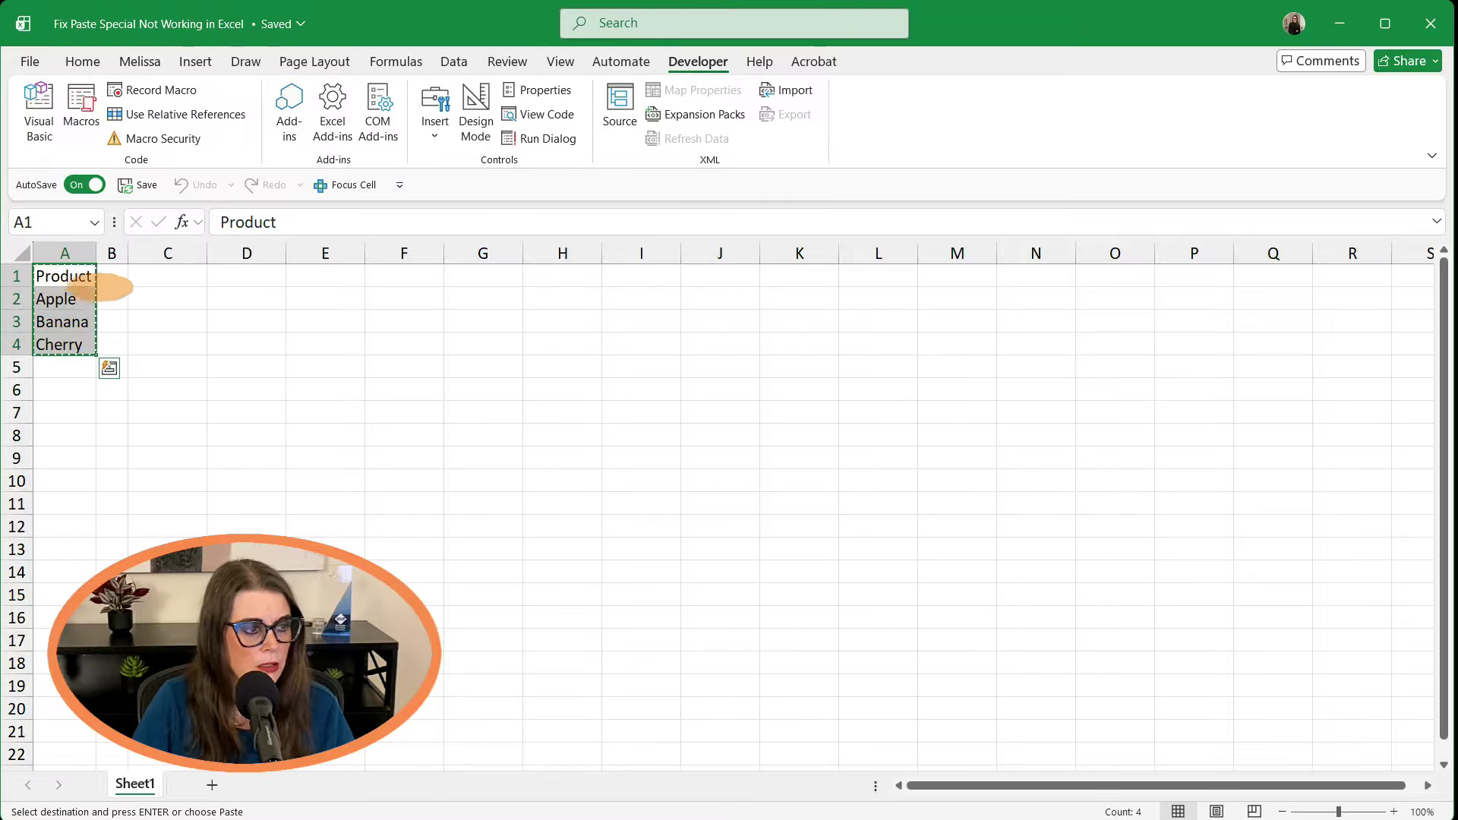
right_click(114, 278)
click(190, 321)
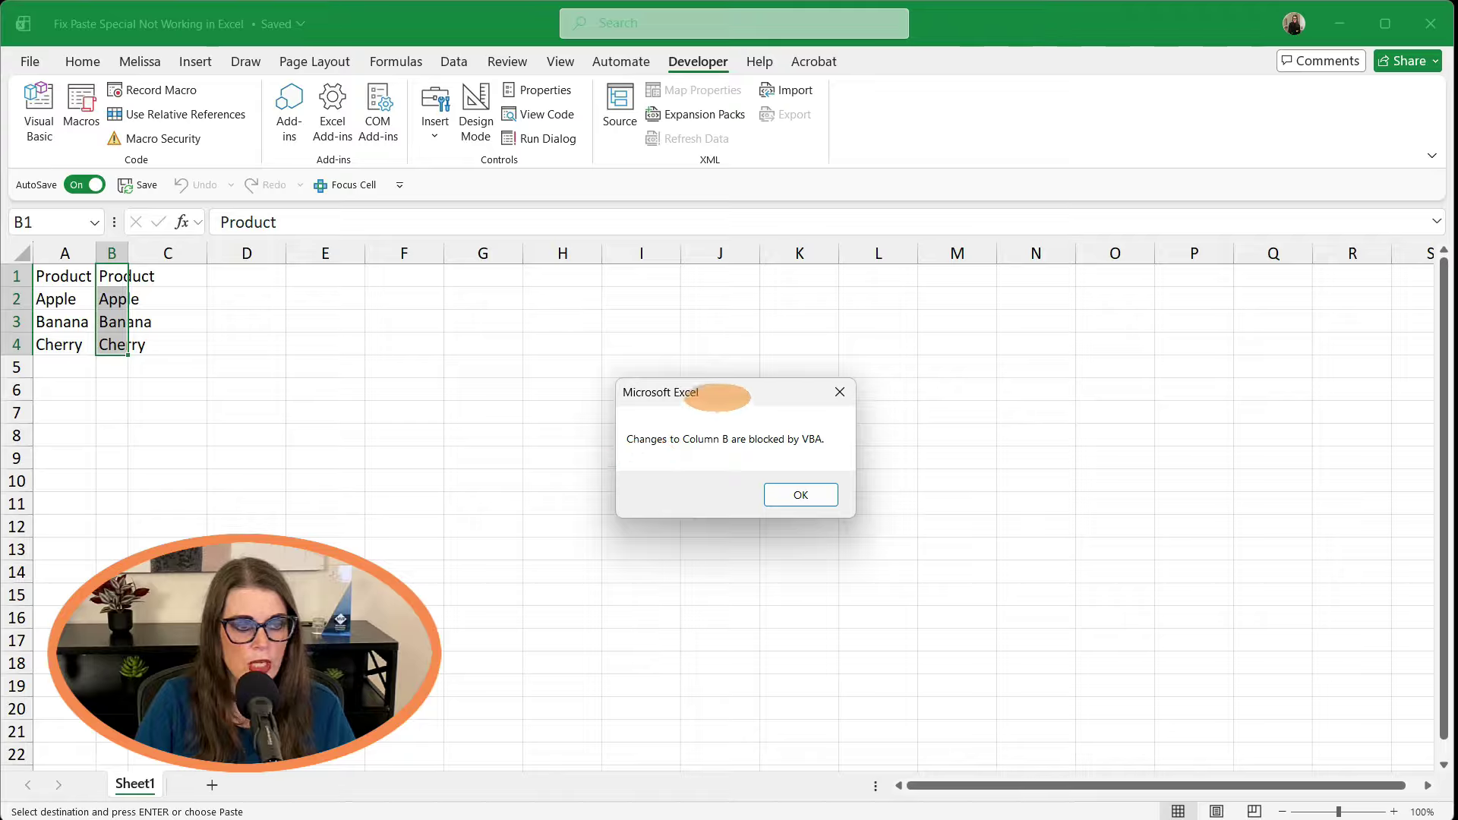
drag(797, 392, 267, 333)
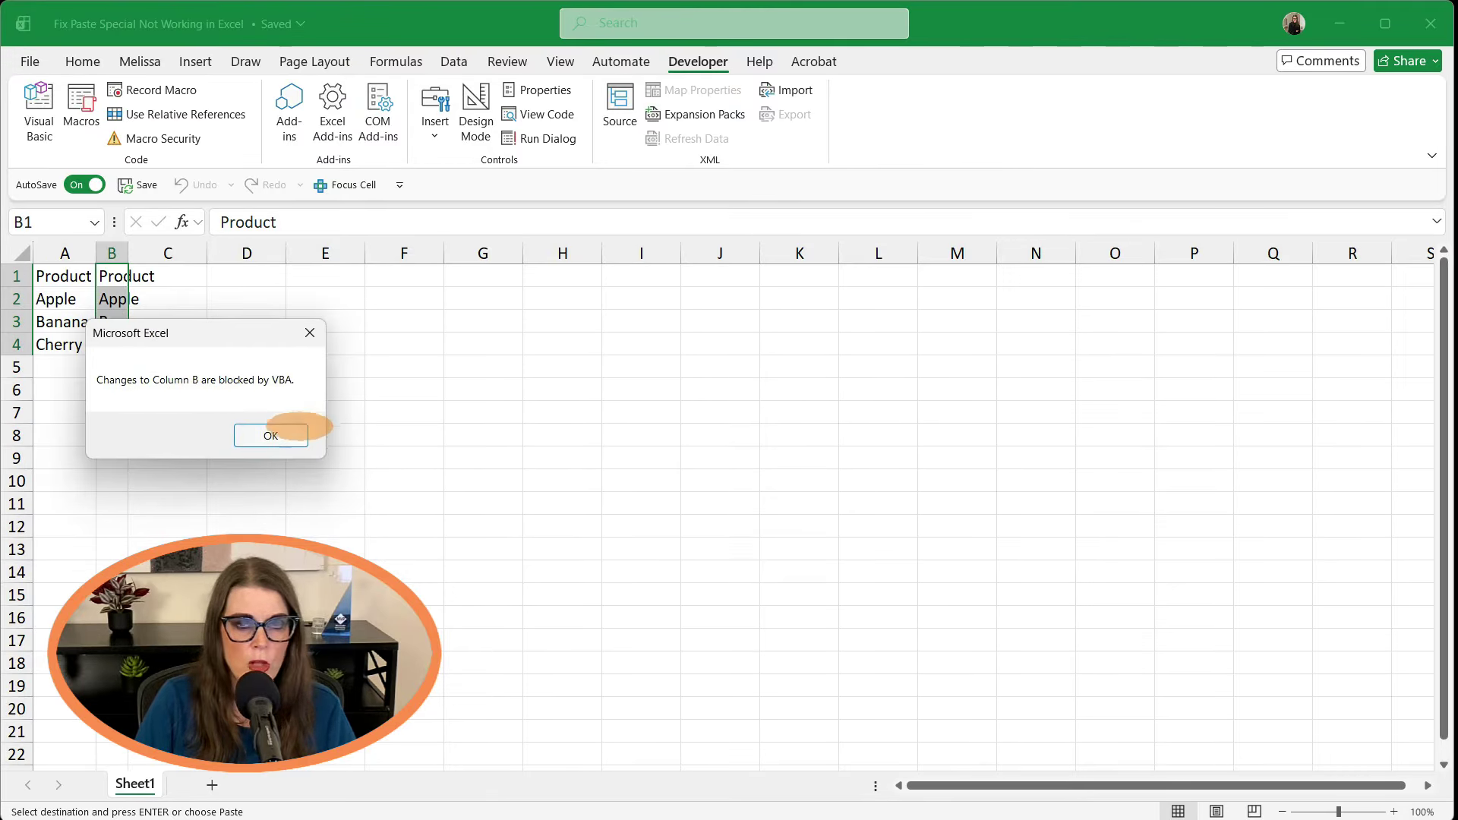
click(270, 436)
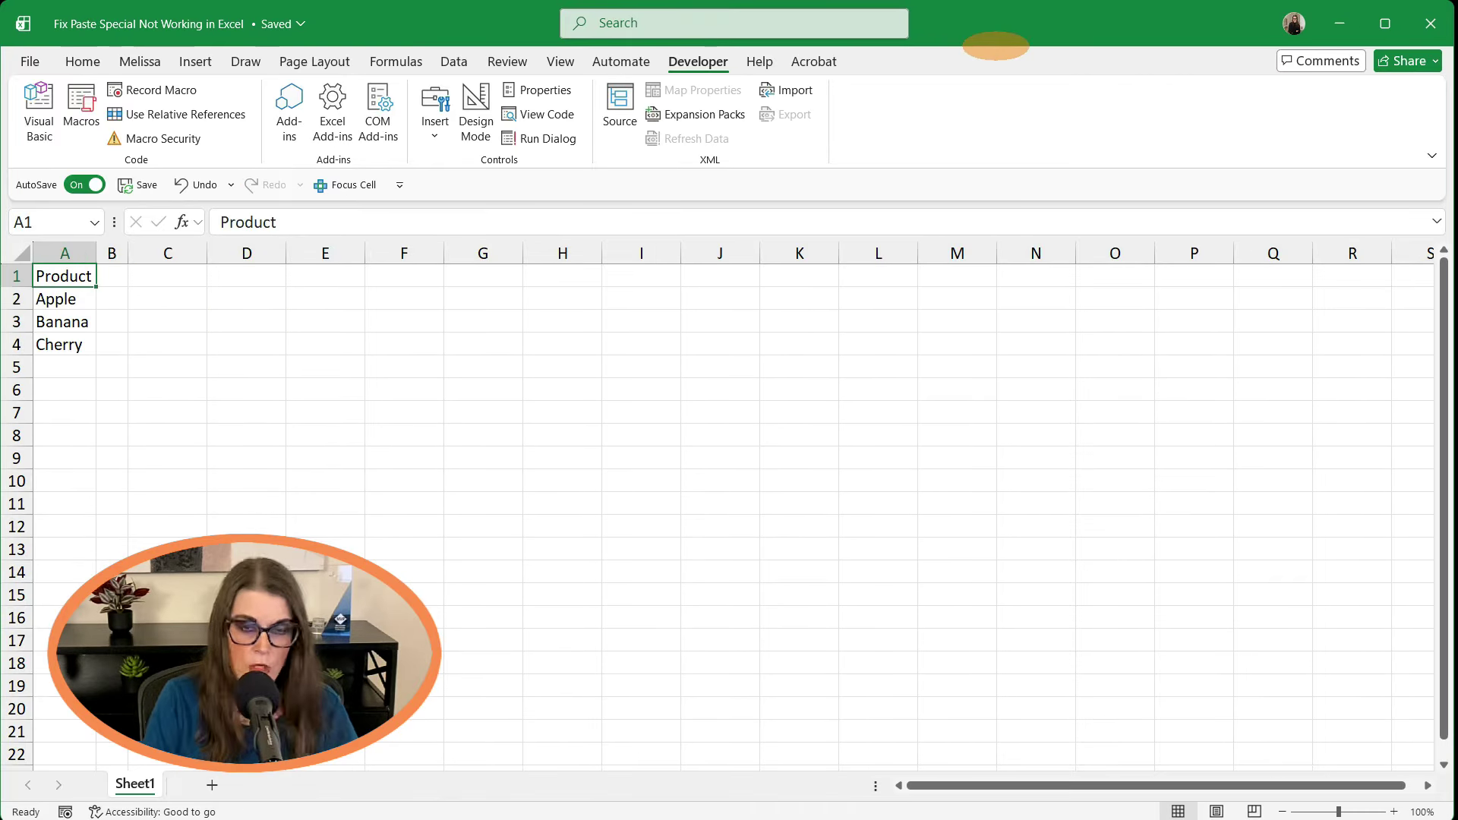
Step: Review the Paste Special shortcut macros in Module1 in the Visual Basic editor, and return to the worksheet
key(alt+F11)
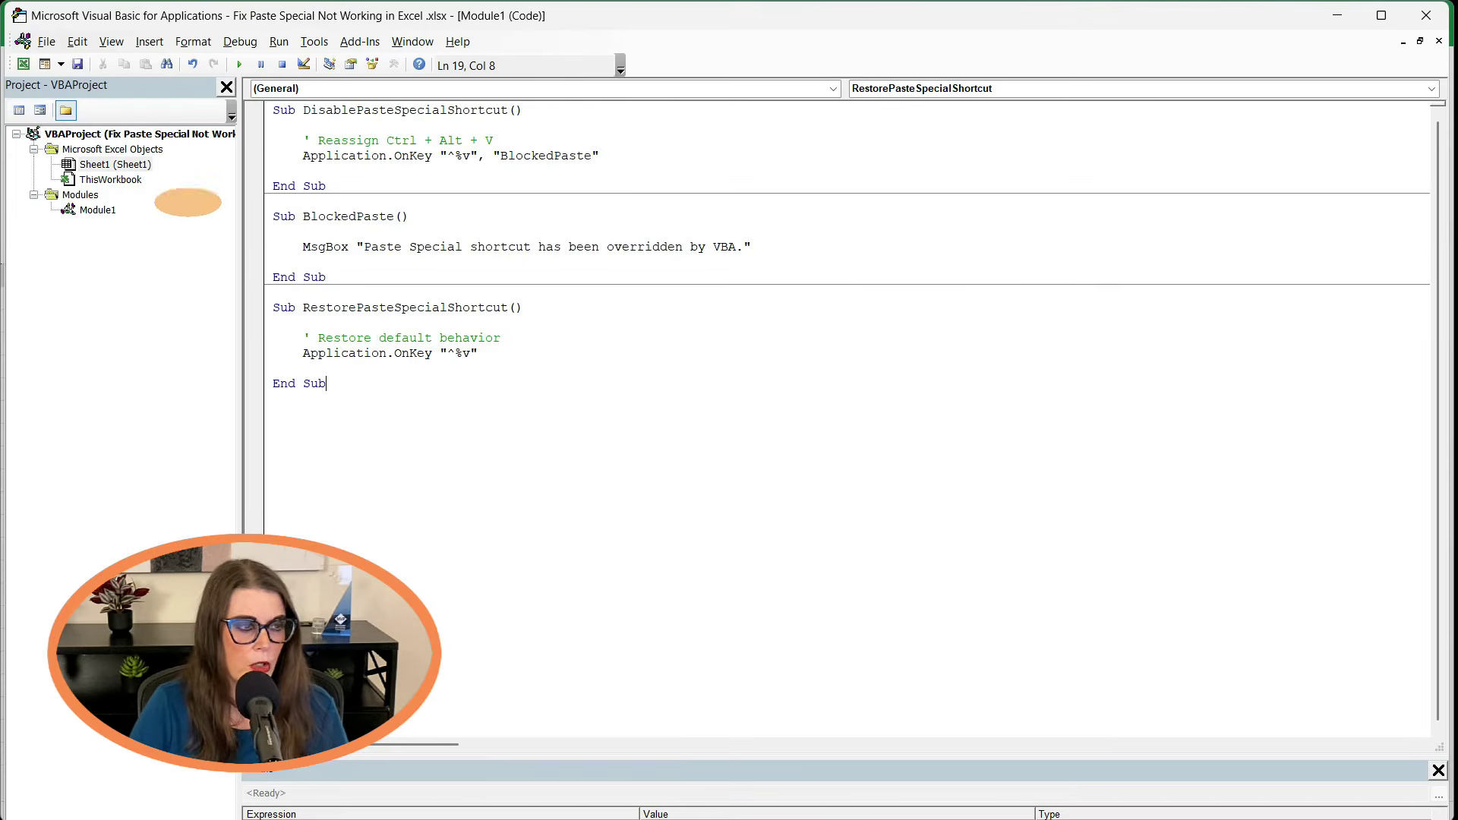
click(94, 211)
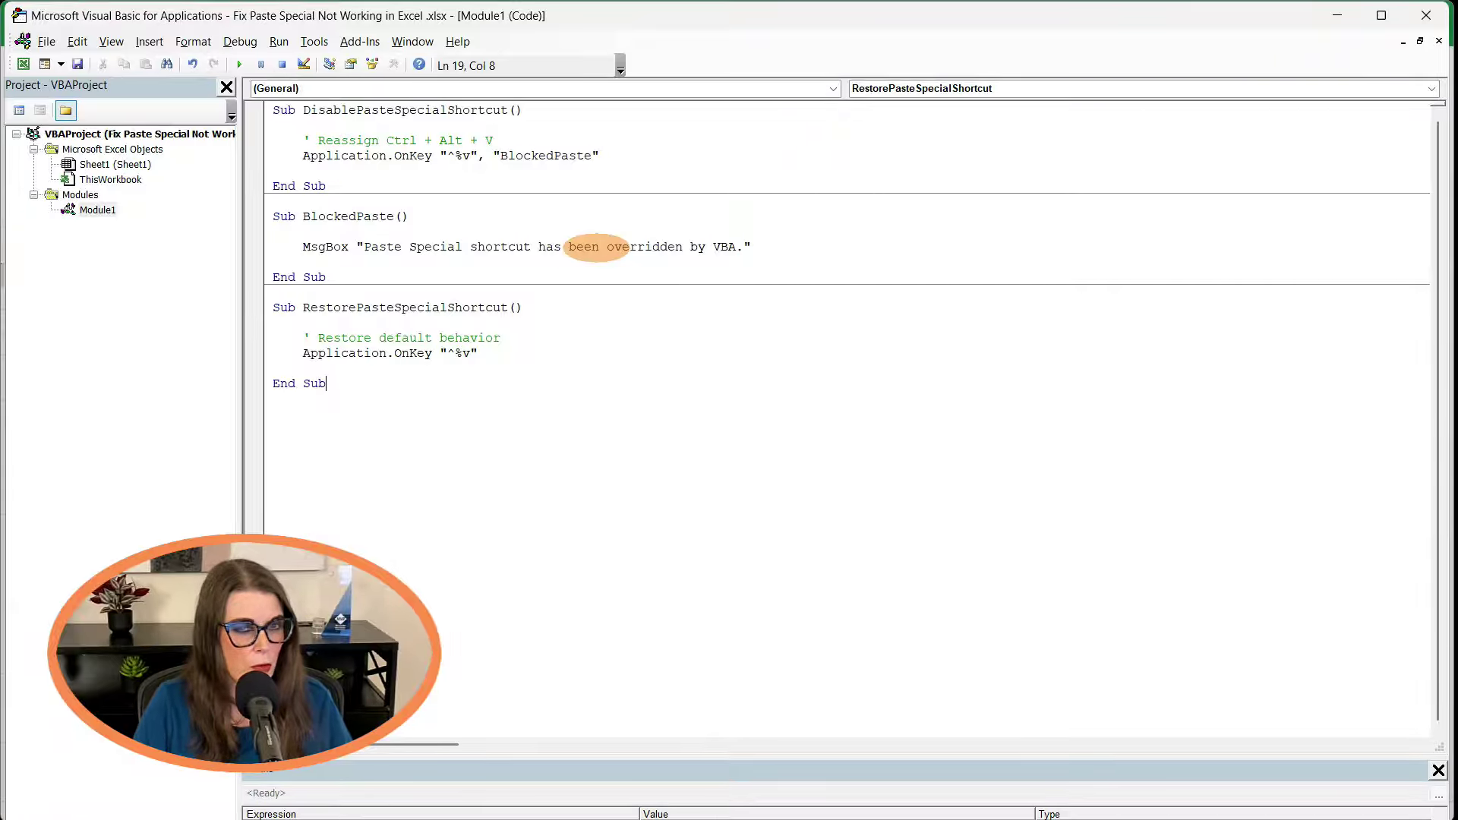
click(1426, 15)
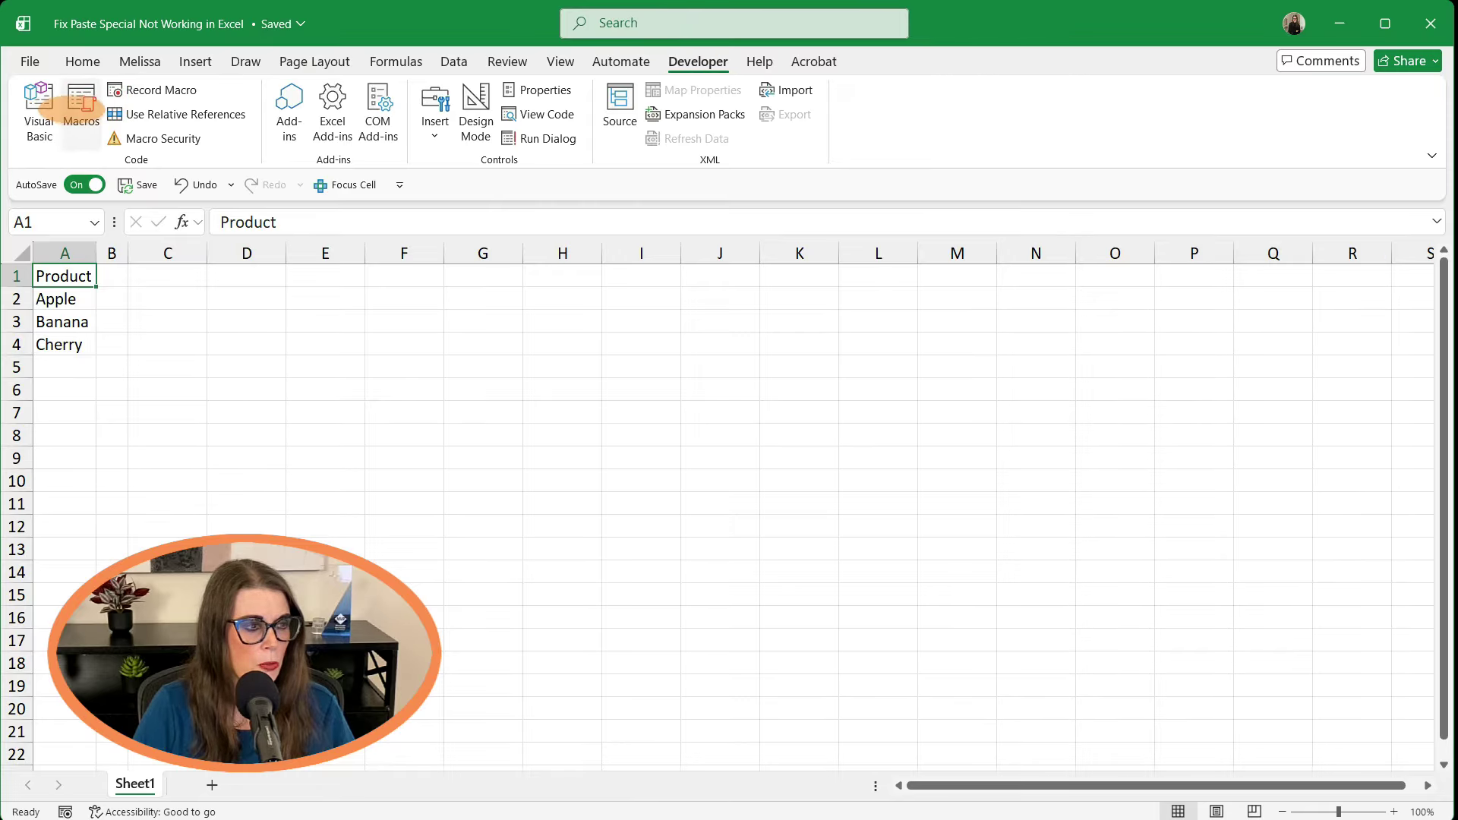
Step: Run the DisablePasteSpecialShortcut macro in this workbook
click(81, 107)
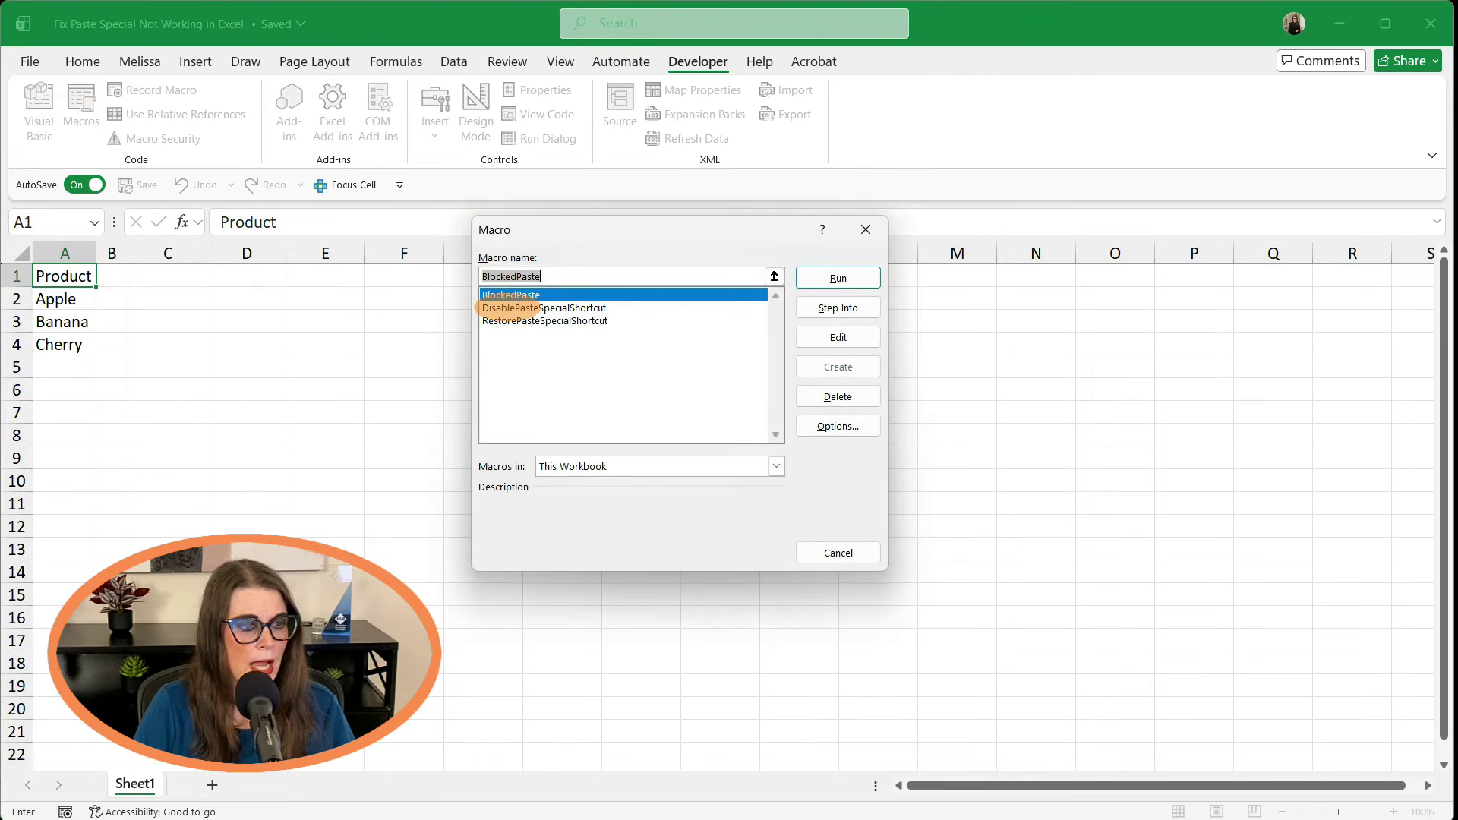
click(511, 307)
click(838, 278)
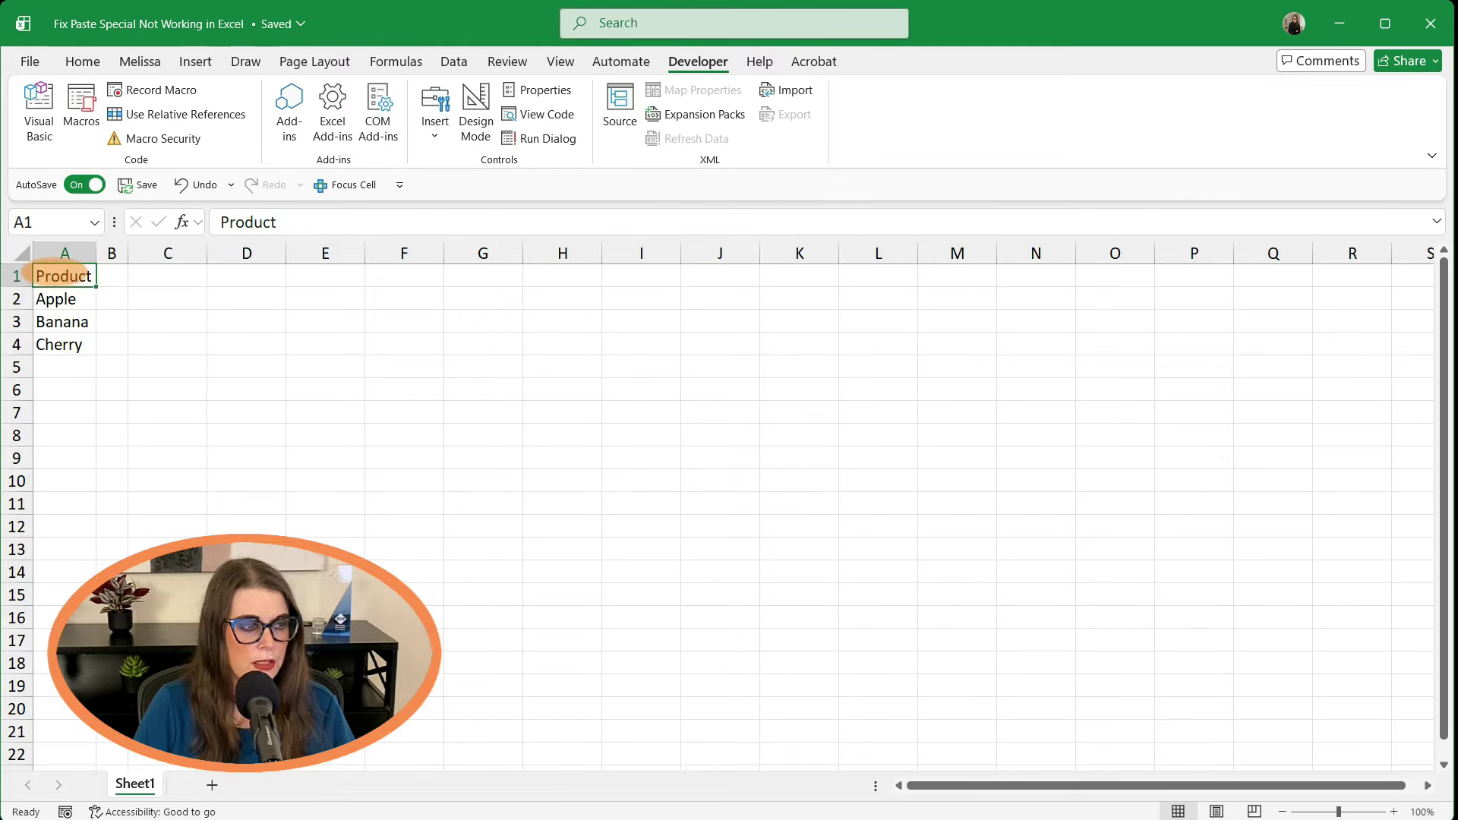
Step: Copy A1:A4, paste it as values at B1, and undo the paste
drag(59, 275, 60, 344)
key(ctrl+c)
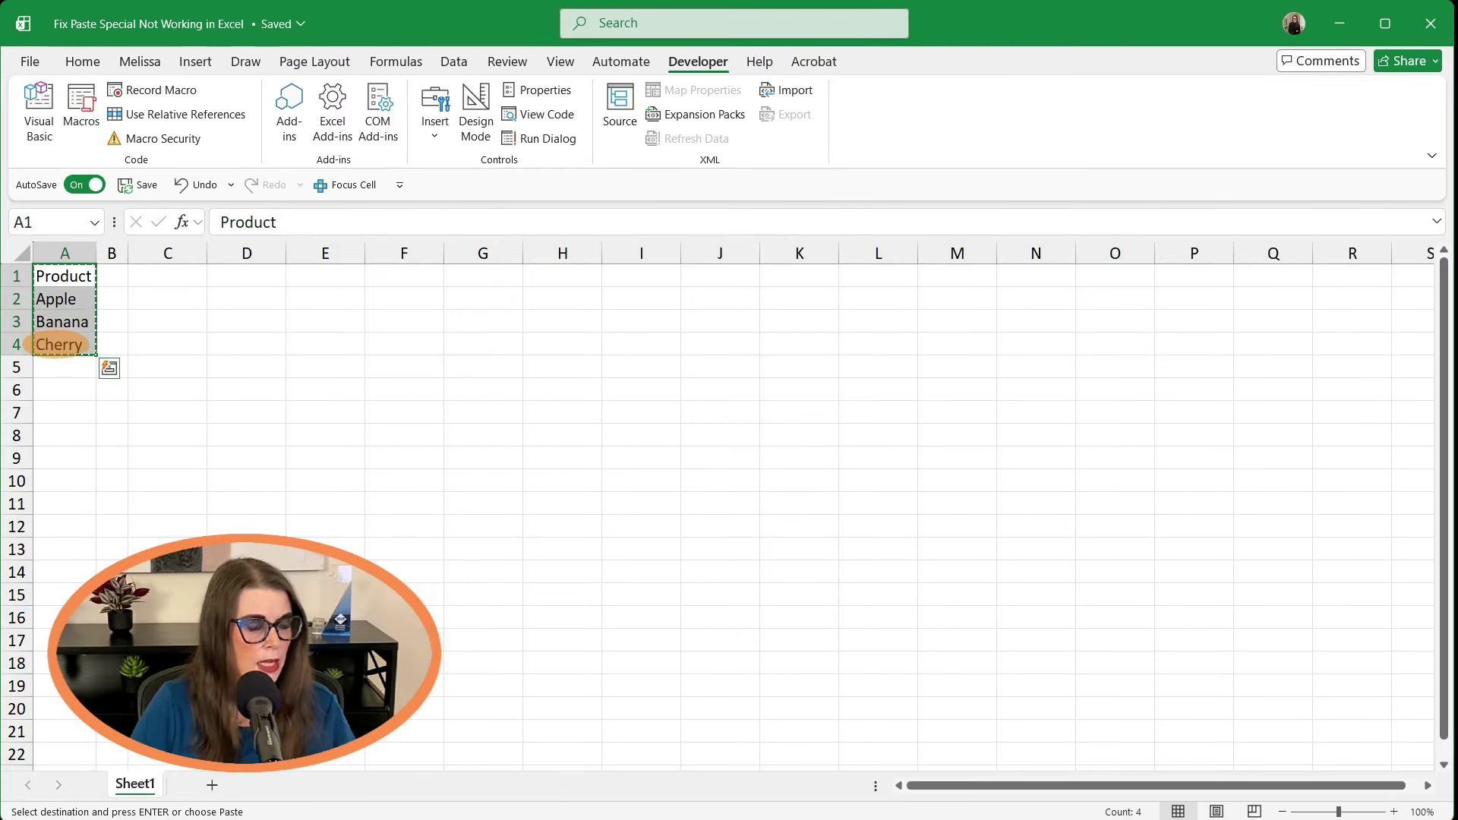
right_click(114, 275)
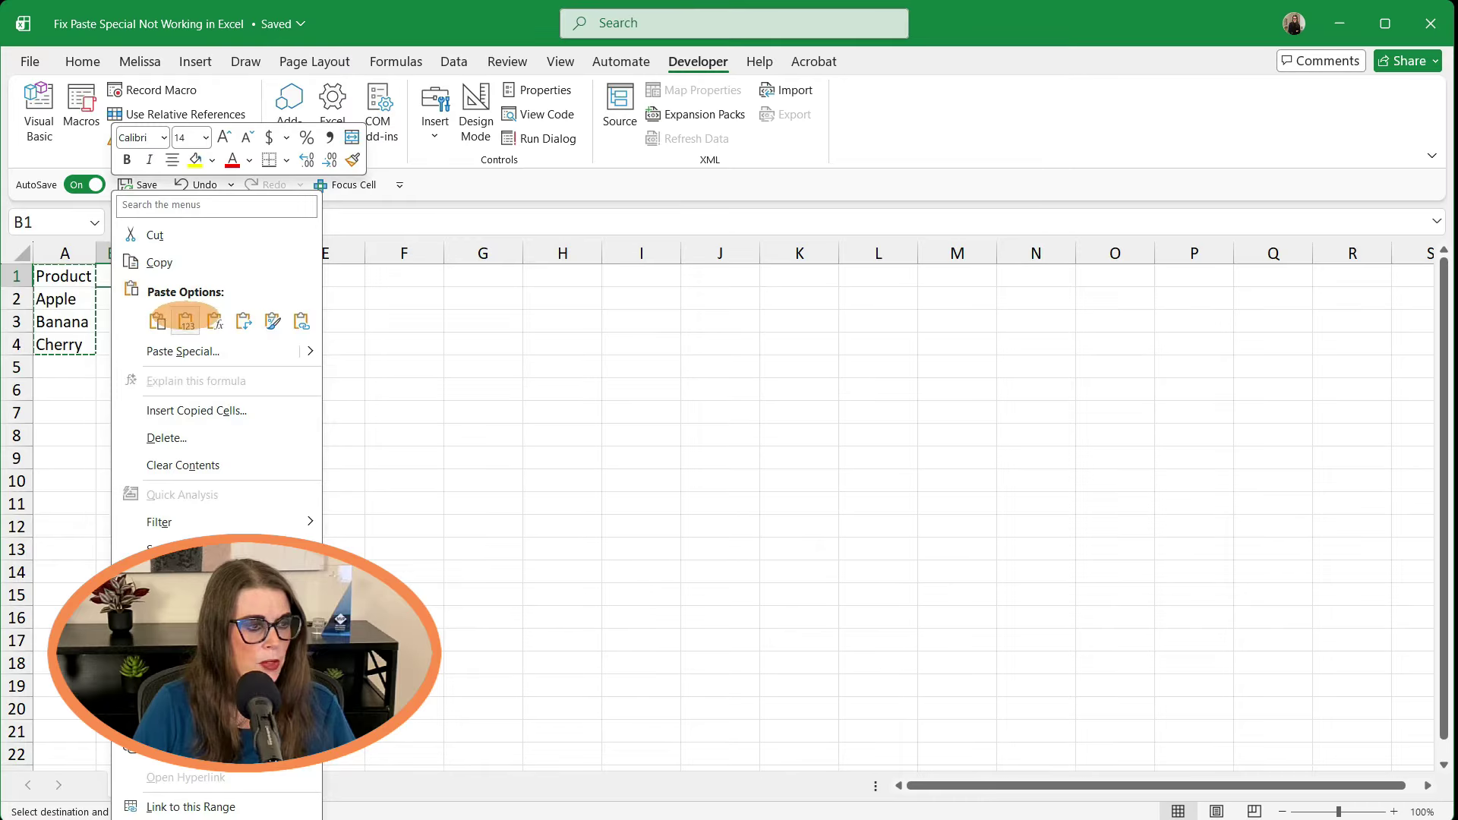
click(186, 320)
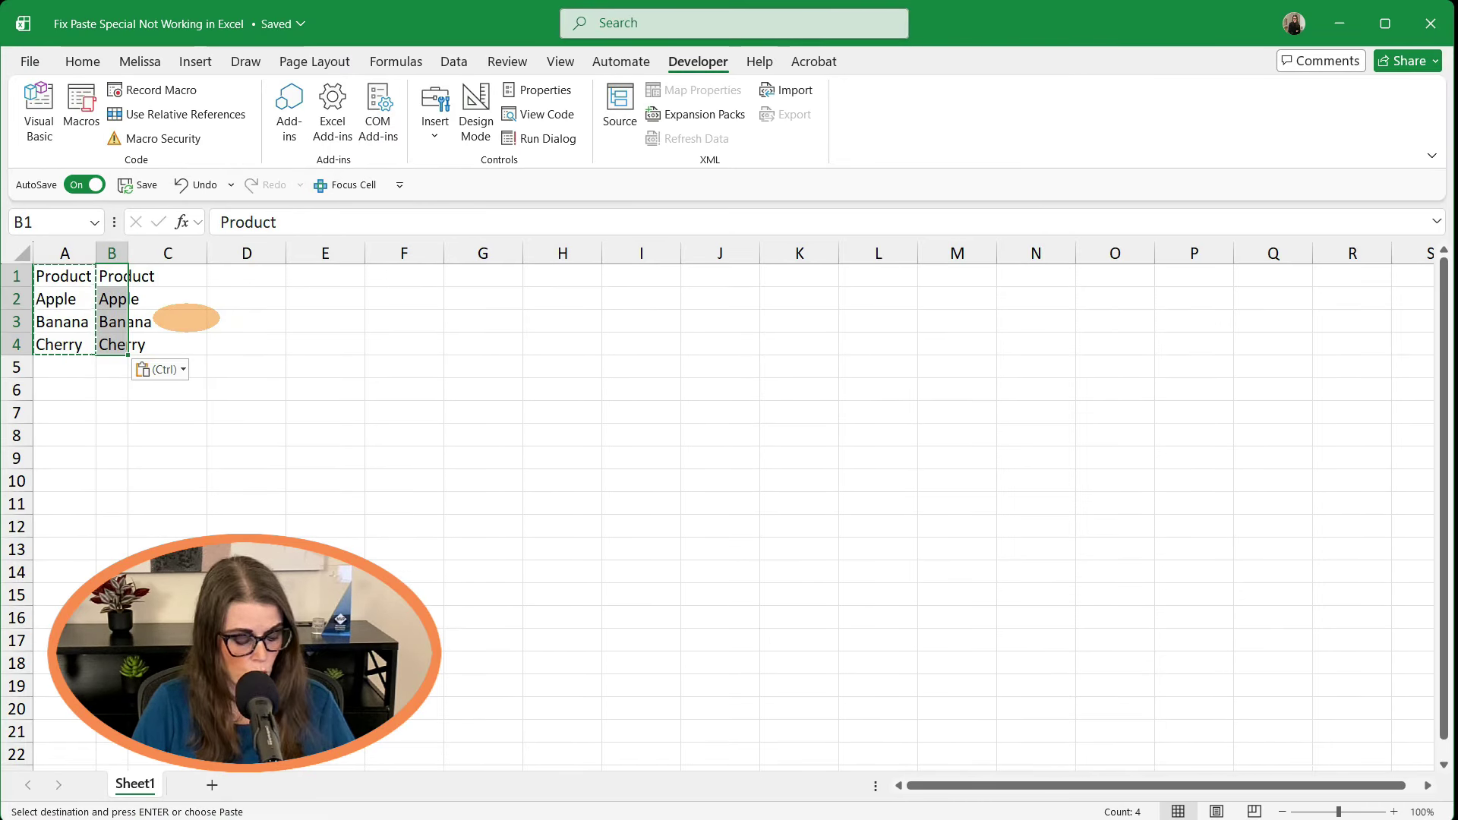
key(ctrl+z)
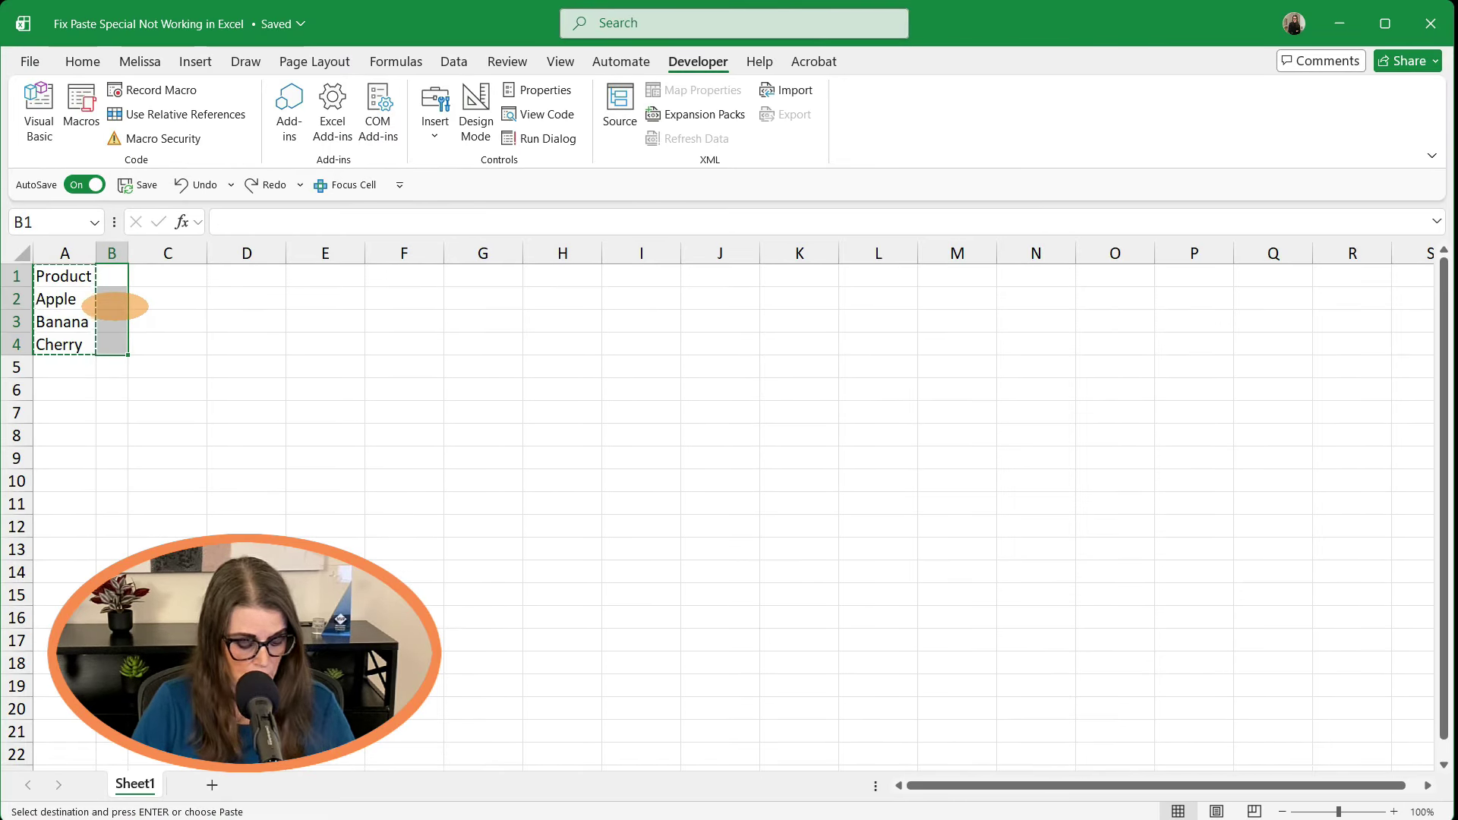
Step: Test the Paste Special keyboard shortcut on B1:B4 with the copied product list
key(ctrl+alt+v)
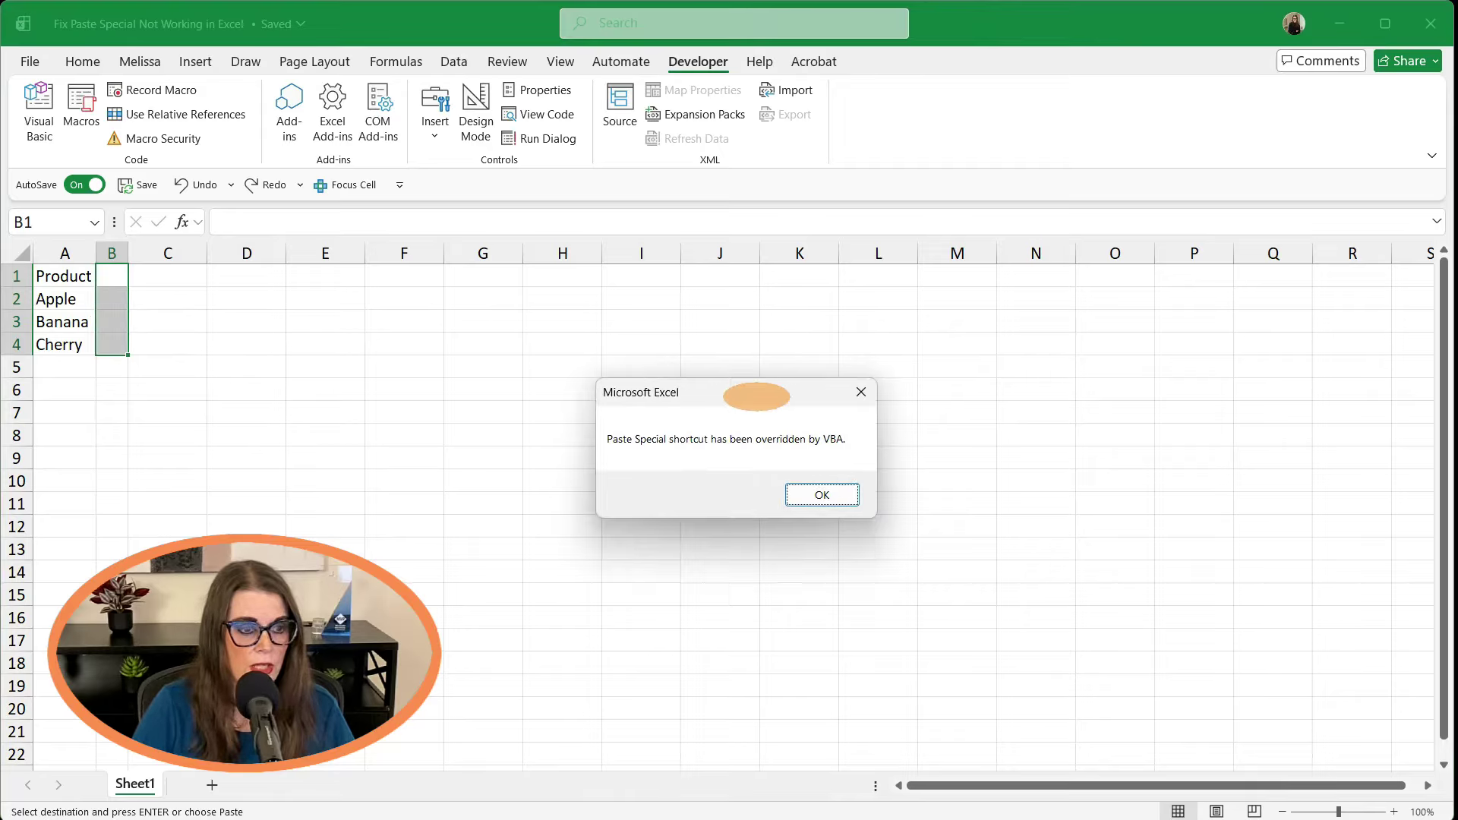
drag(756, 396, 271, 316)
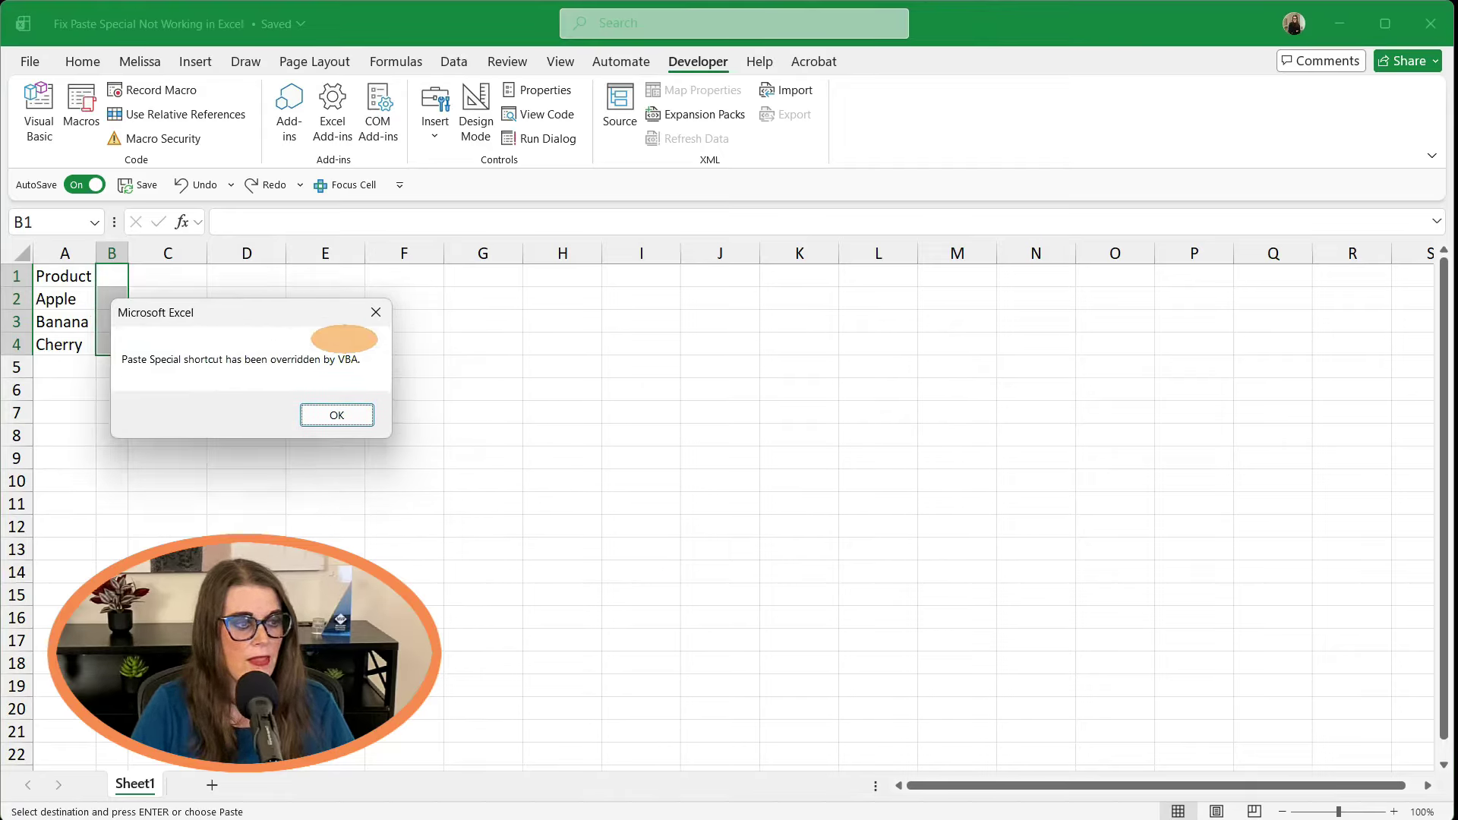